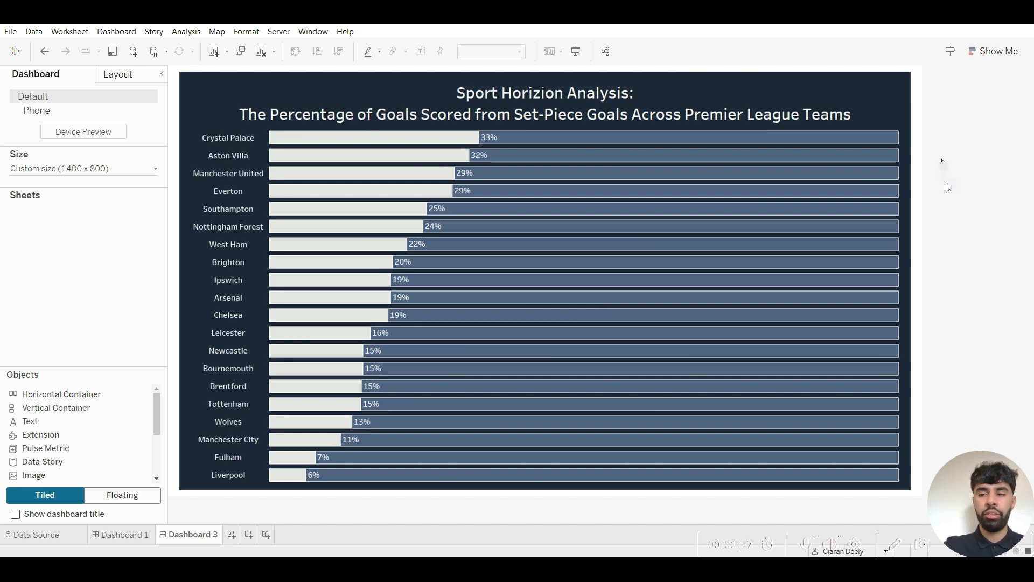
Review the Dashboard 1 percentage formula slide, then start a new blank worksheet, Sheet 1
{"action": "left_click", "coordinate": [135, 534]}
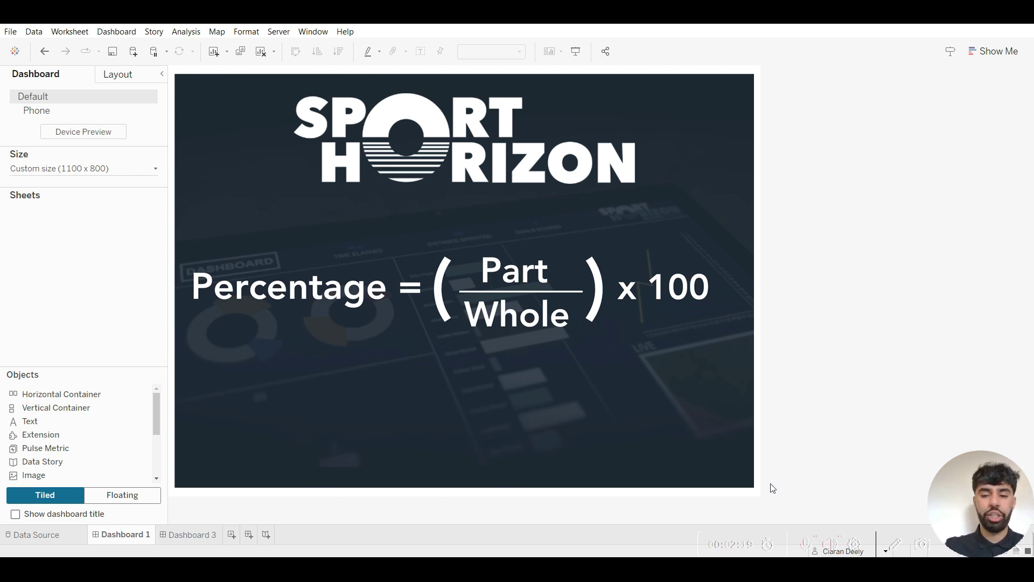
{"action": "left_click", "coordinate": [231, 533]}
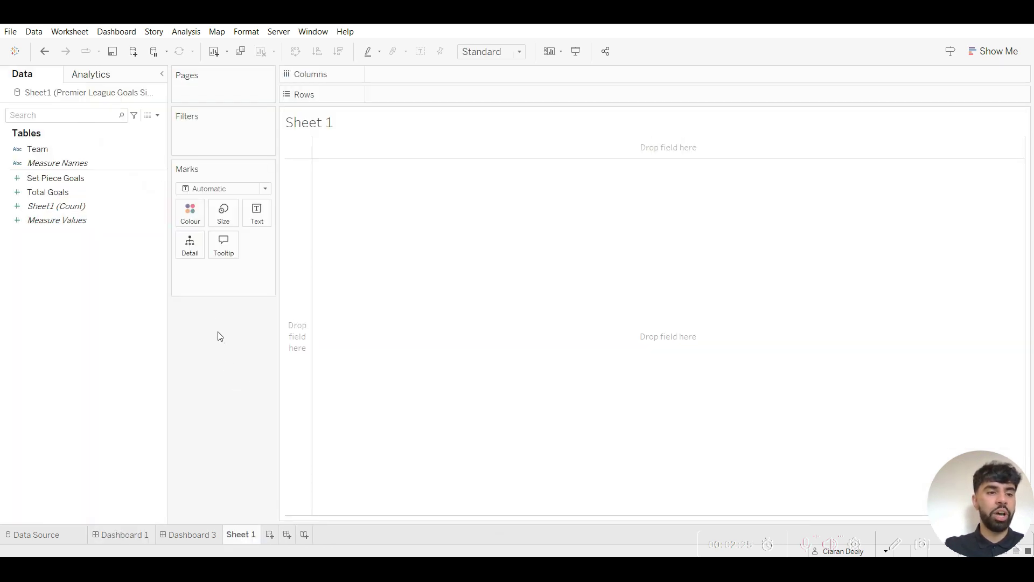
Start a new calculated field while pointing out the Set Piece Goals and Total Goals fields
{"action": "left_click", "coordinate": [157, 115]}
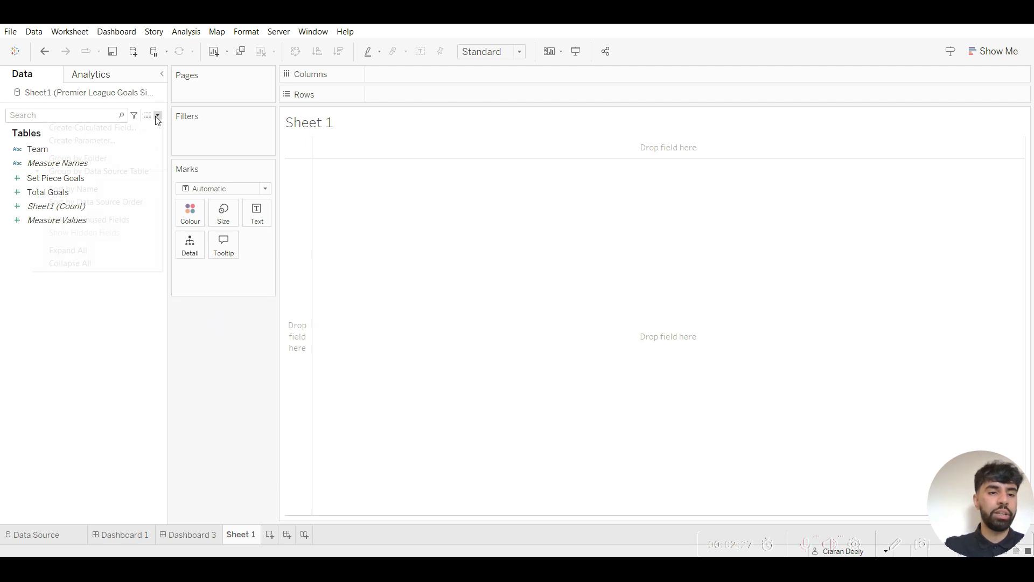
{"action": "left_click", "coordinate": [153, 129]}
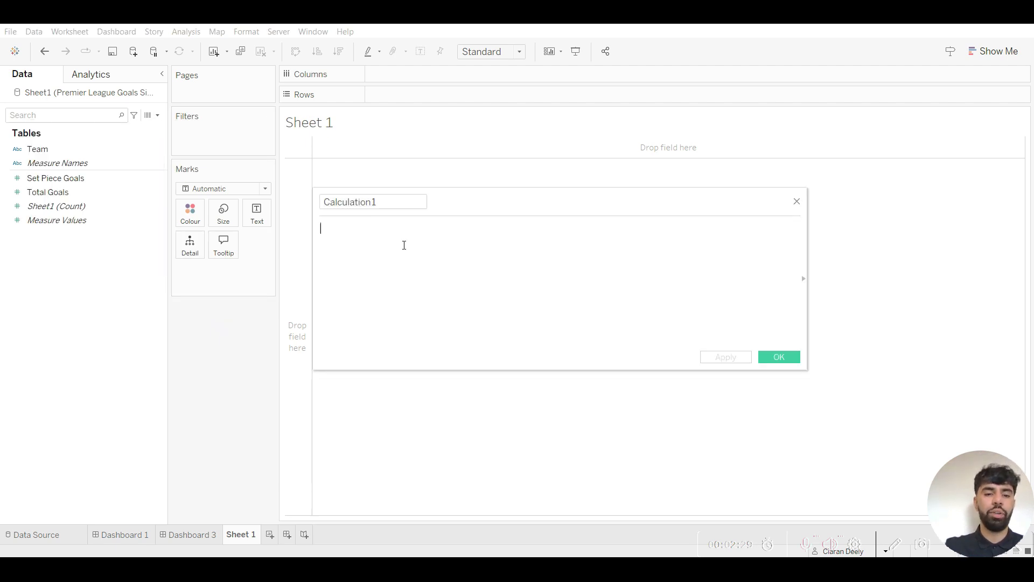
{"action": "left_click_drag", "start_coordinate": [99, 237], "coordinate": [80, 207]}
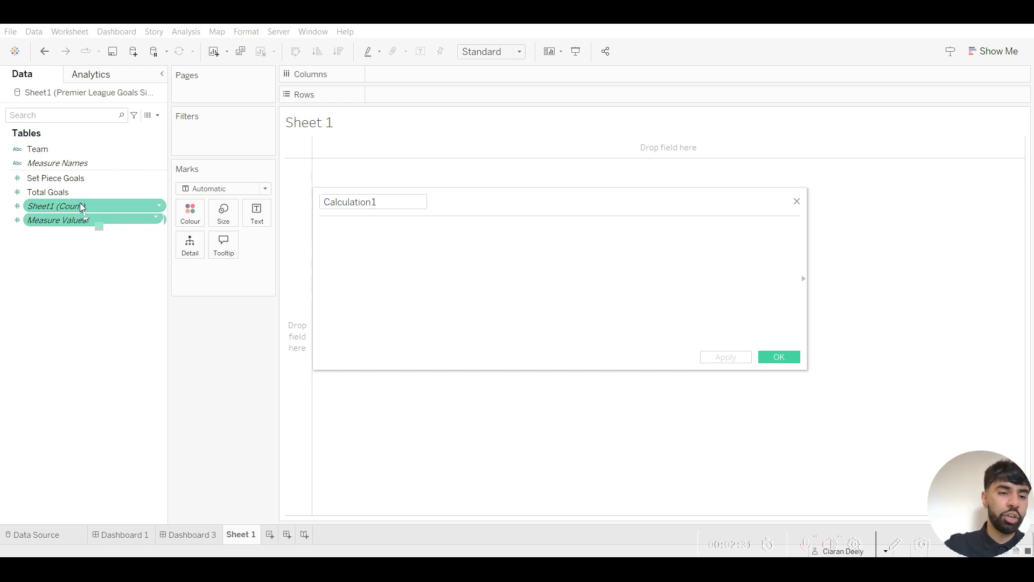
{"action": "left_click", "coordinate": [97, 178]}
{"action": "left_click", "coordinate": [97, 192]}
{"action": "left_click", "coordinate": [98, 180]}
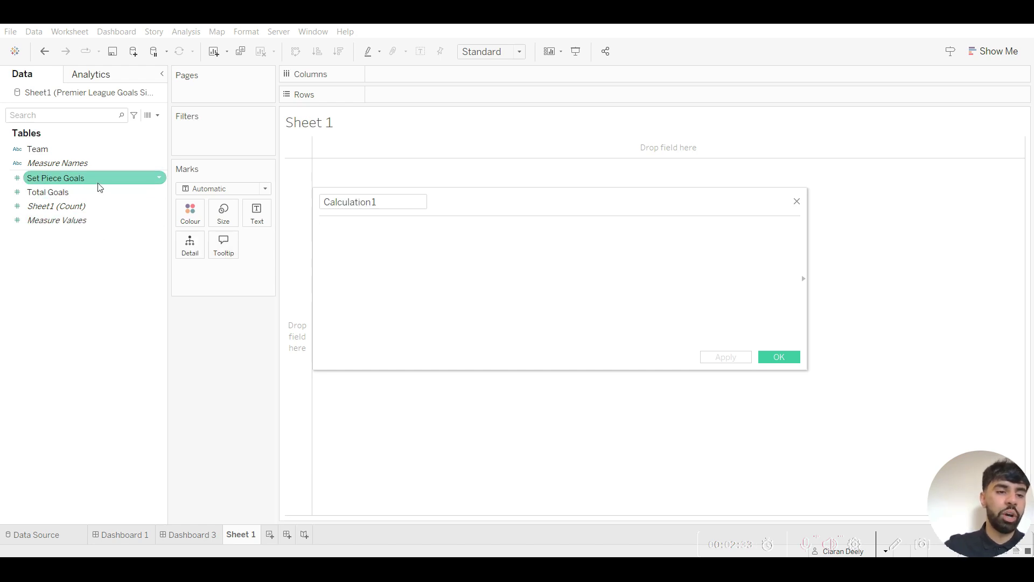
{"action": "left_click", "coordinate": [95, 194]}
{"action": "left_click", "coordinate": [96, 178]}
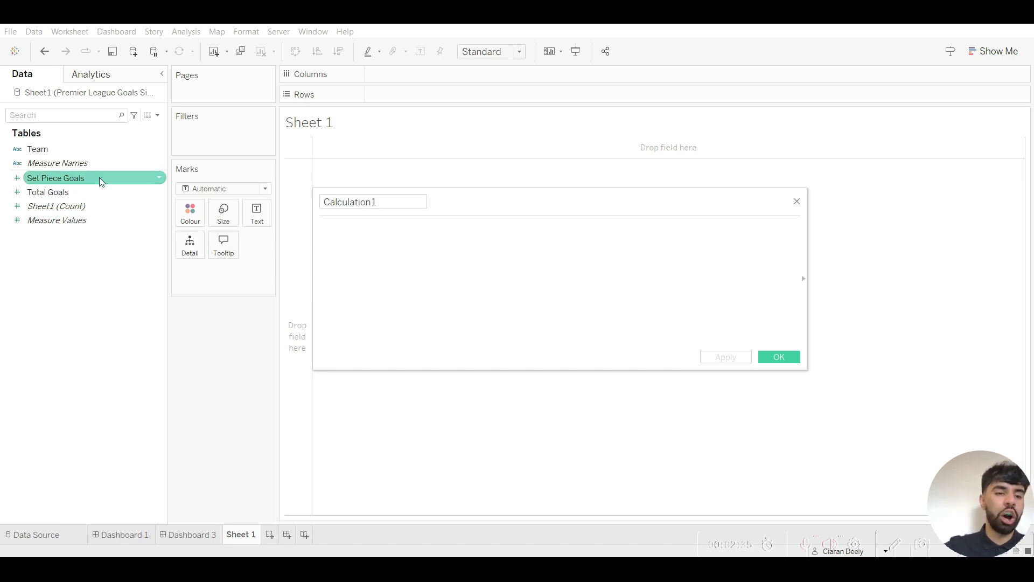
{"action": "left_click", "coordinate": [92, 189]}
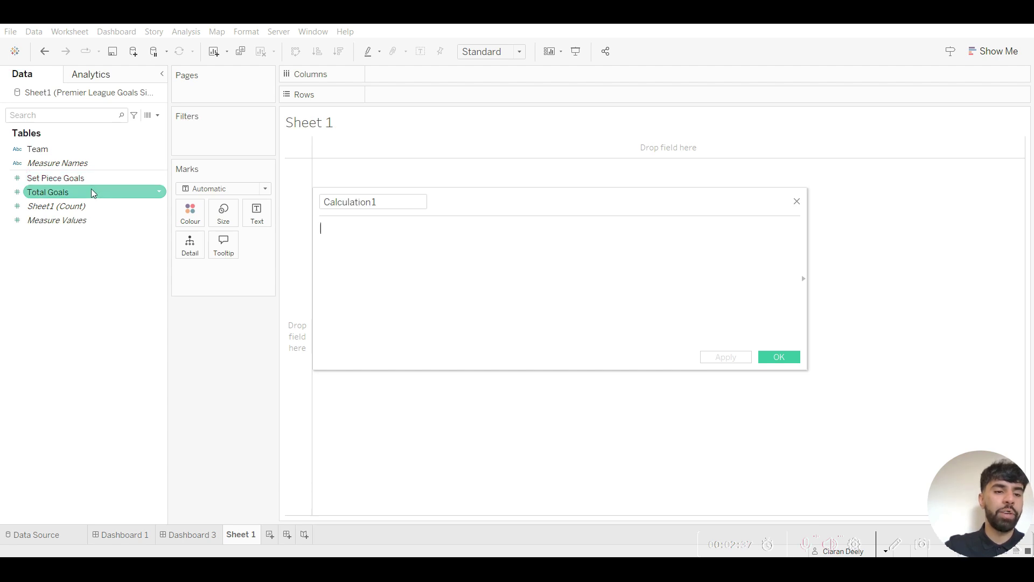
Enter ([Set Piece Goals]/[Total Goals])*100, name it 'The Percentage of Set Piece Goals', and apply
{"action": "left_click", "coordinate": [338, 235]}
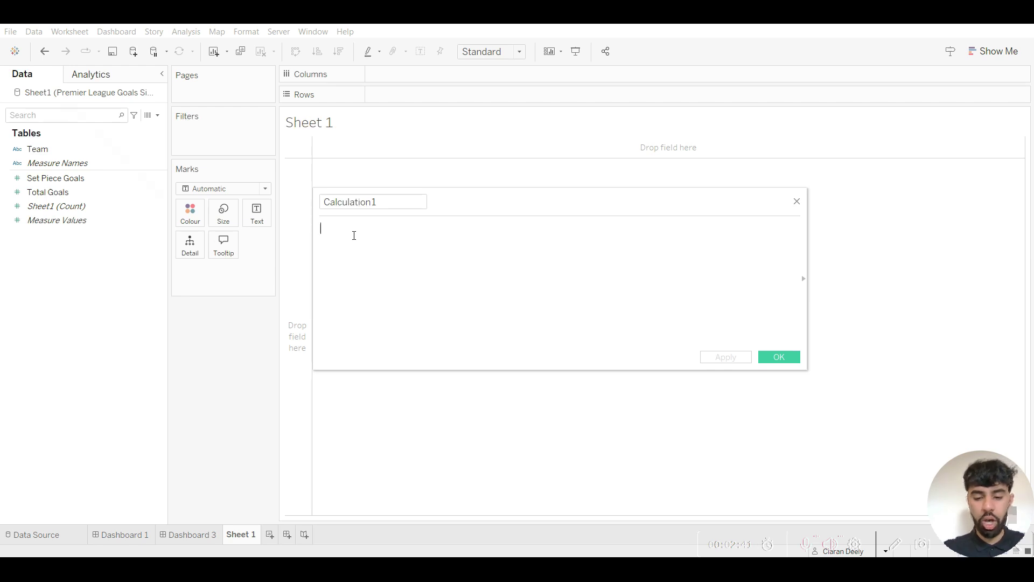
{"action": "type", "text": "(set"}
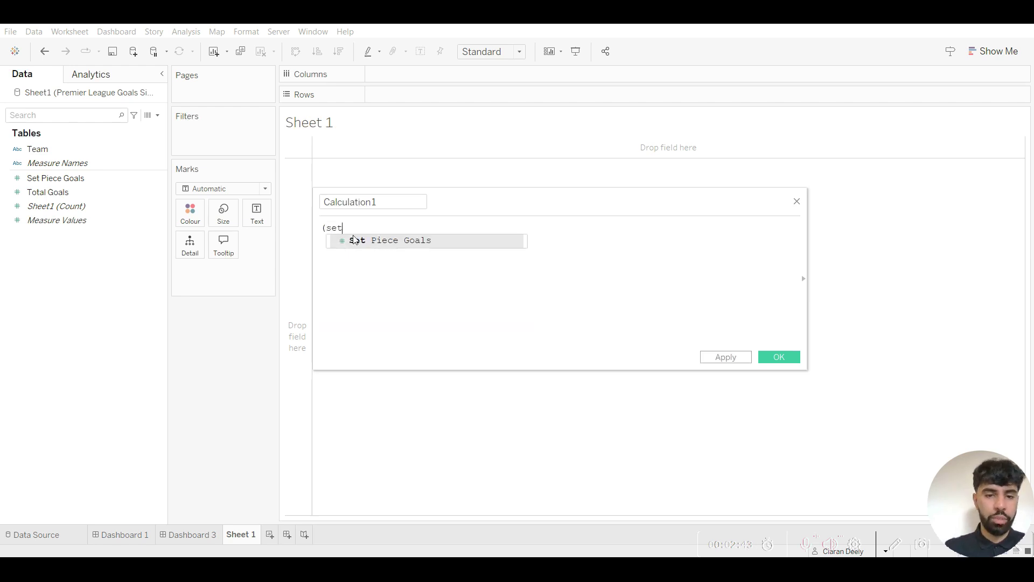
{"action": "left_click", "coordinate": [361, 241]}
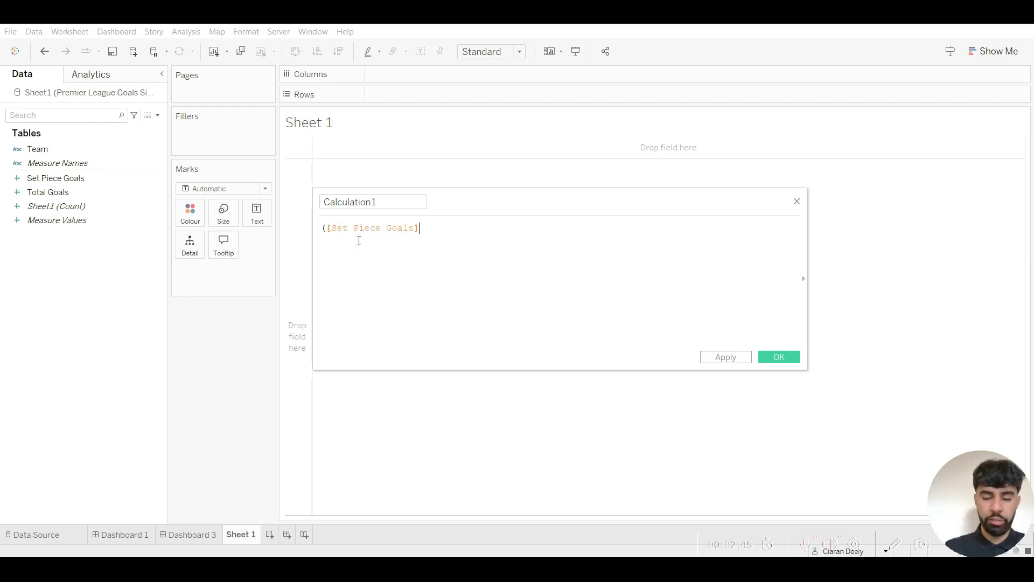
{"action": "type", "text": "/"}
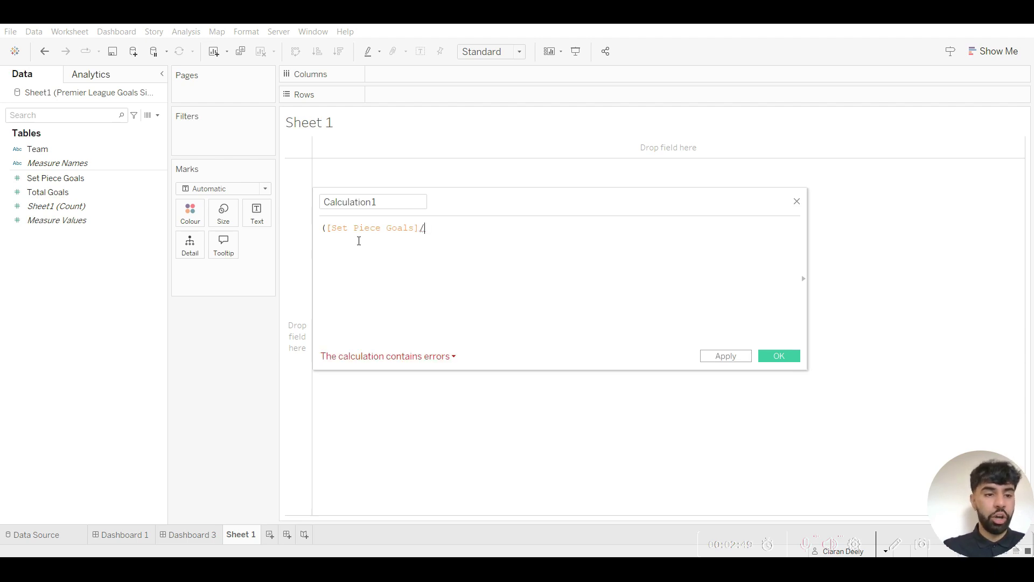
{"action": "type", "text": "tota"}
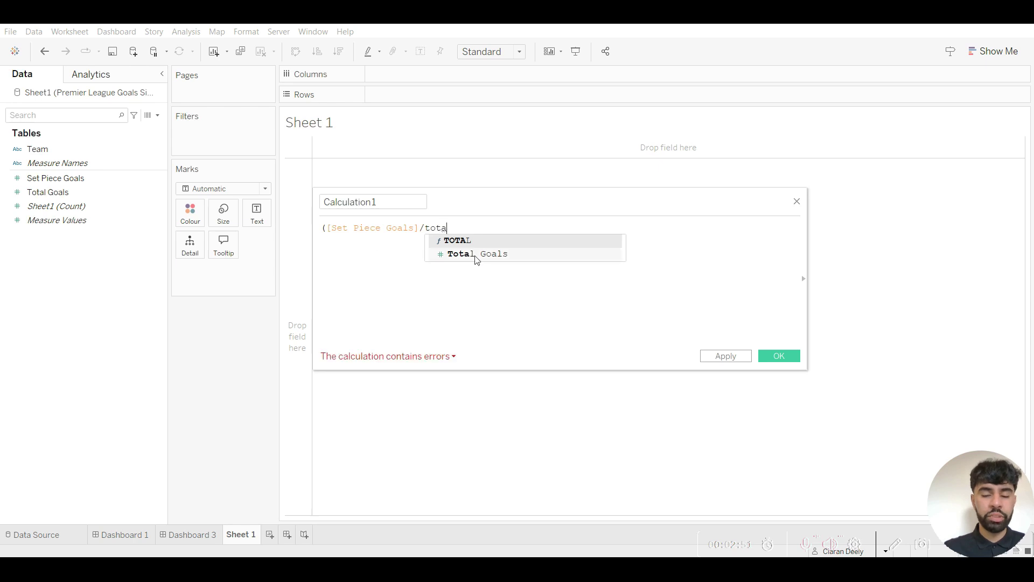
{"action": "left_click", "coordinate": [475, 255]}
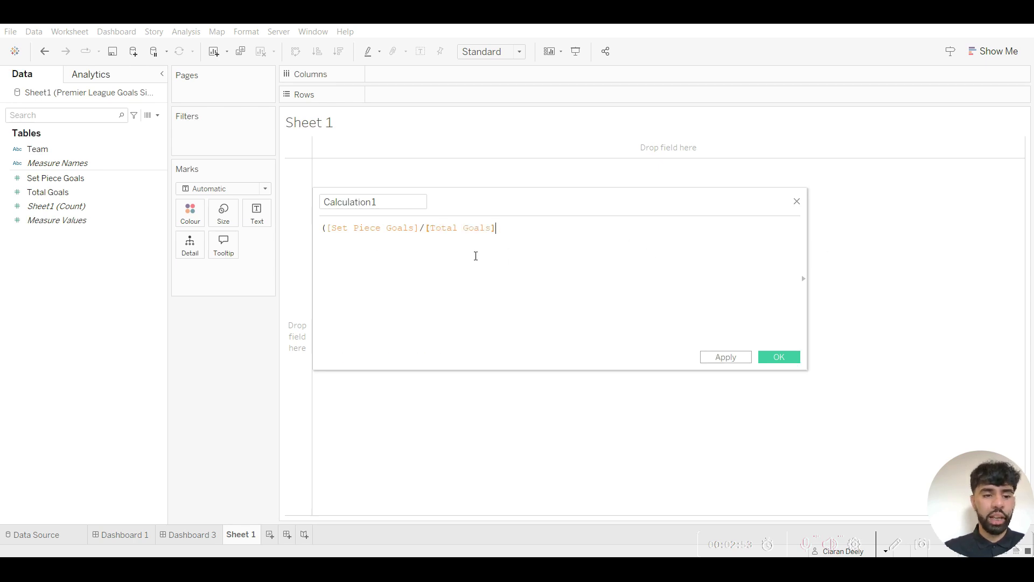
{"action": "type", "text": ")"}
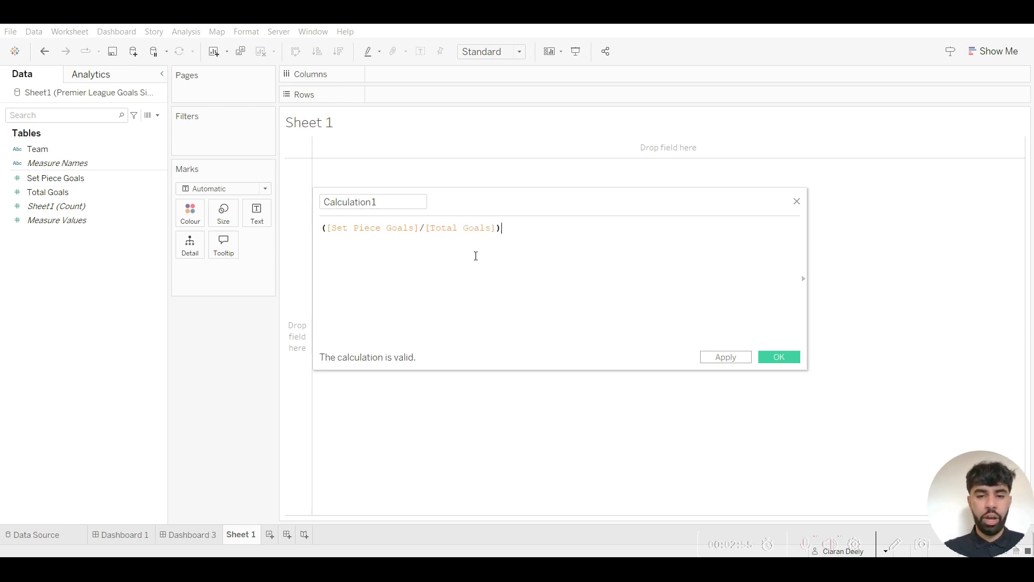
{"action": "type", "text": "*100"}
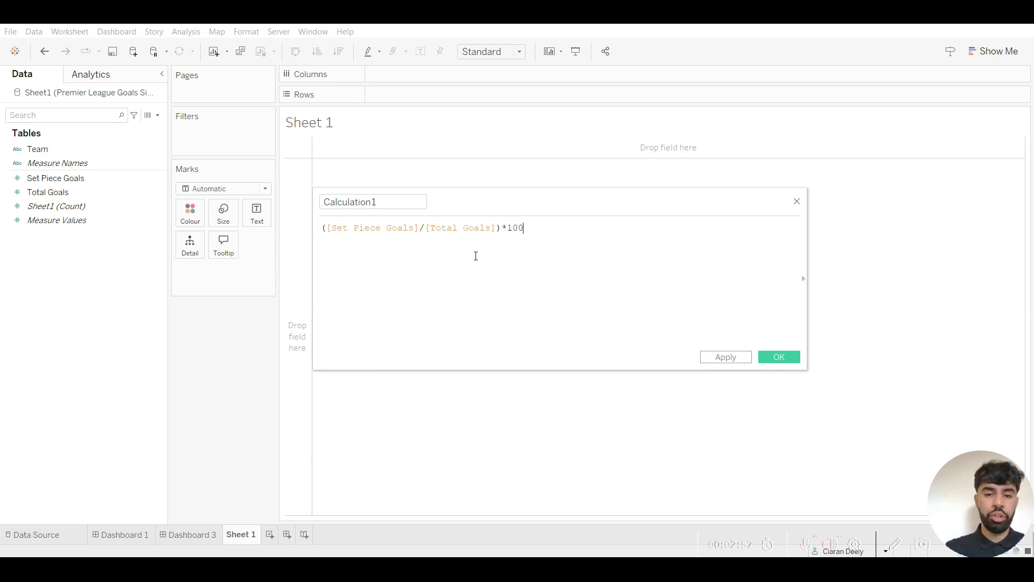
{"action": "left_click", "coordinate": [407, 208]}
{"action": "left_click_drag", "start_coordinate": [397, 202], "coordinate": [324, 202]}
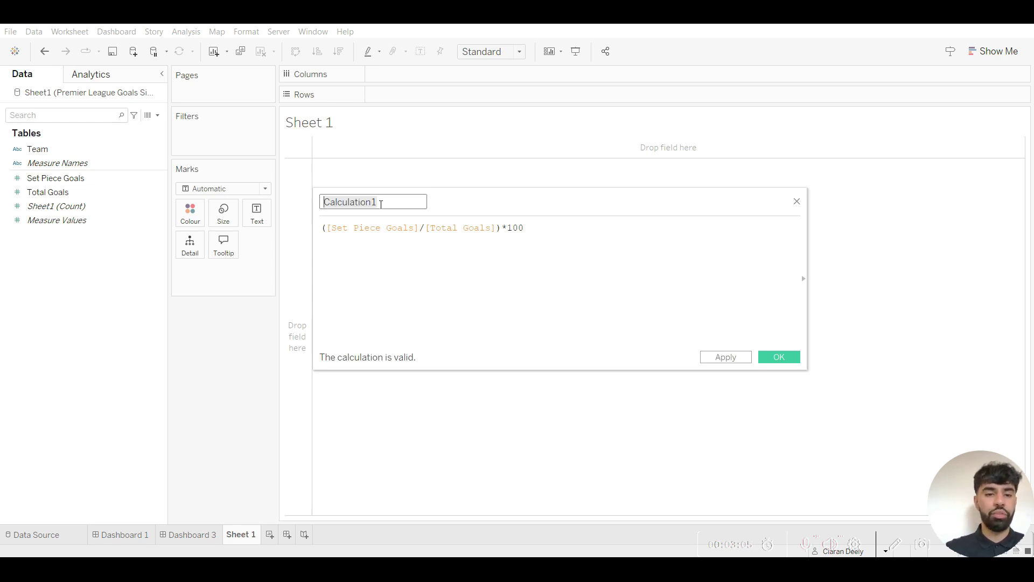
{"action": "type", "text": "The P"}
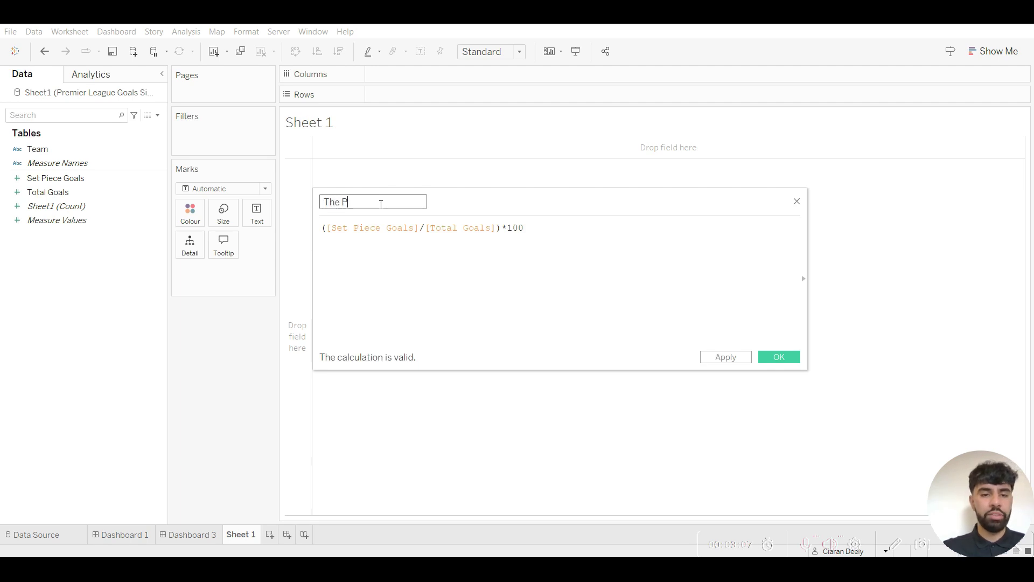
{"action": "type", "text": "ercentage o"}
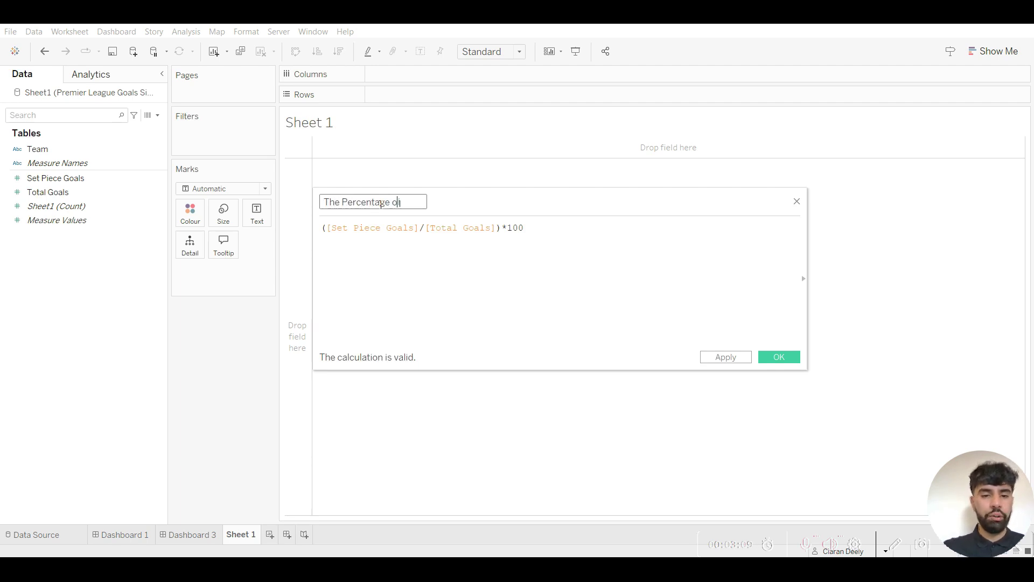
{"action": "type", "text": "f Set Piec"}
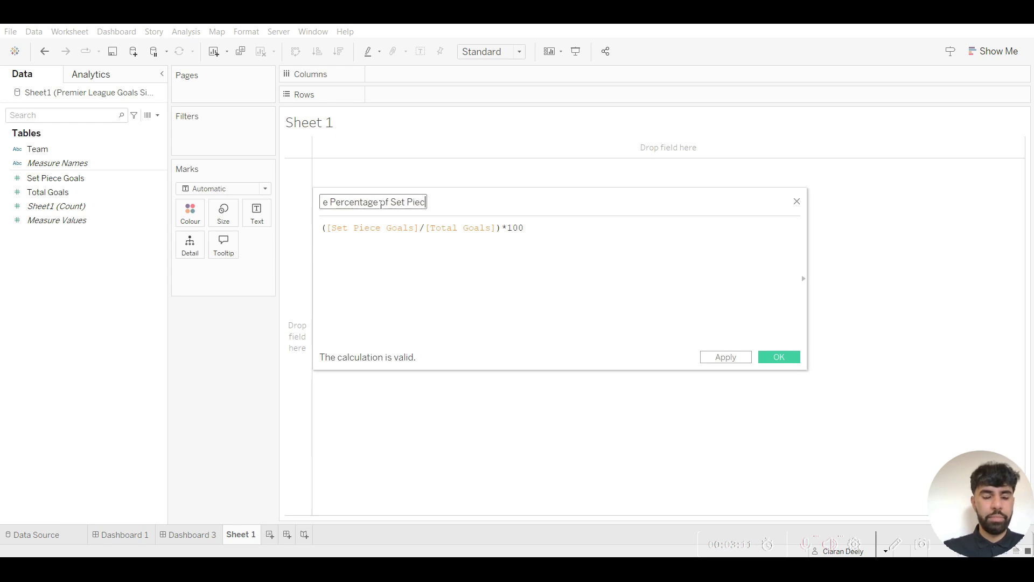
{"action": "type", "text": "e Goals"}
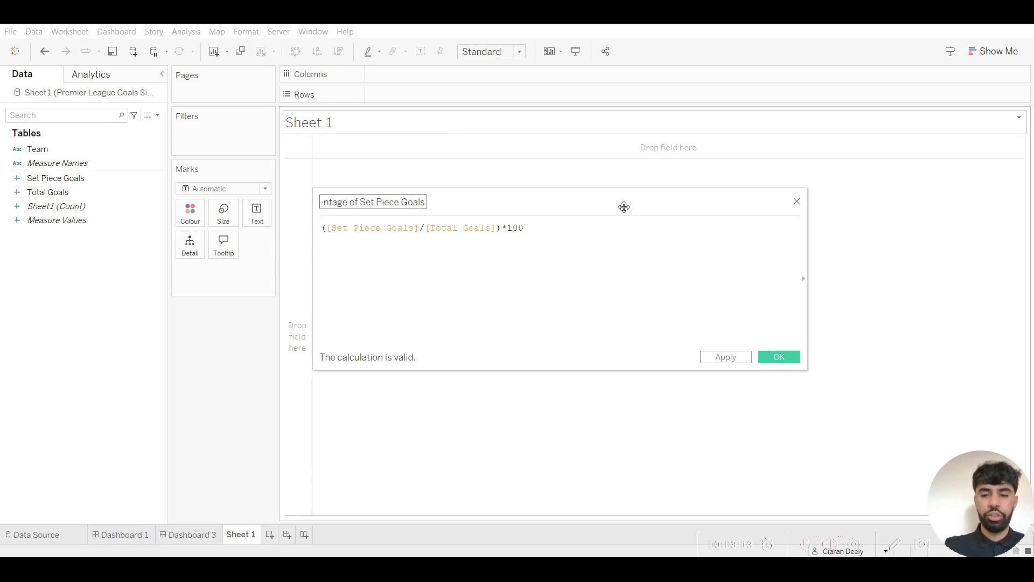
{"action": "left_click", "coordinate": [725, 357]}
Plot The Percentage of Set Piece Goals on Columns against Team on Rows, sorted descending
{"action": "left_click", "coordinate": [767, 354]}
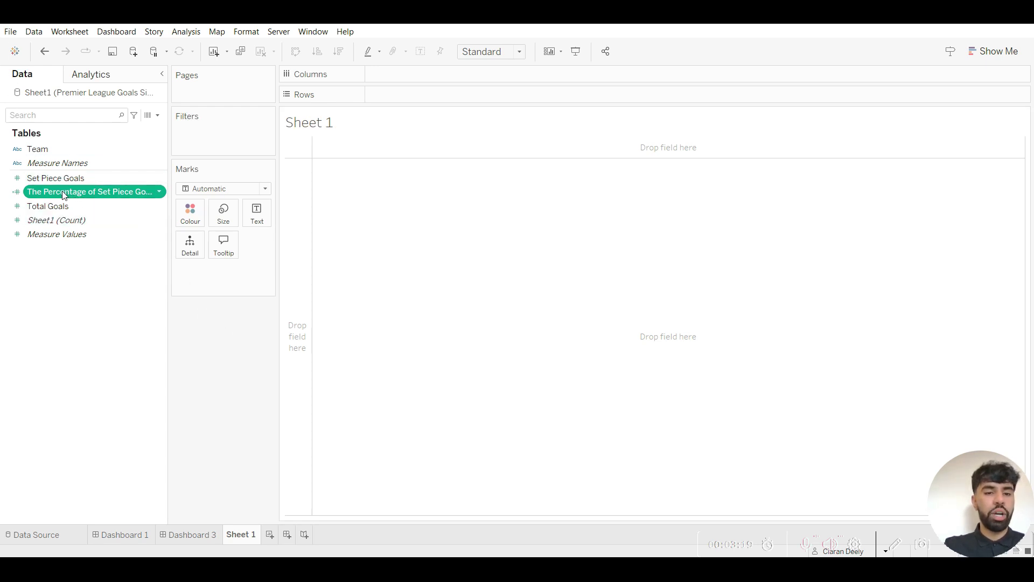
{"action": "left_click_drag", "start_coordinate": [64, 195], "coordinate": [413, 73]}
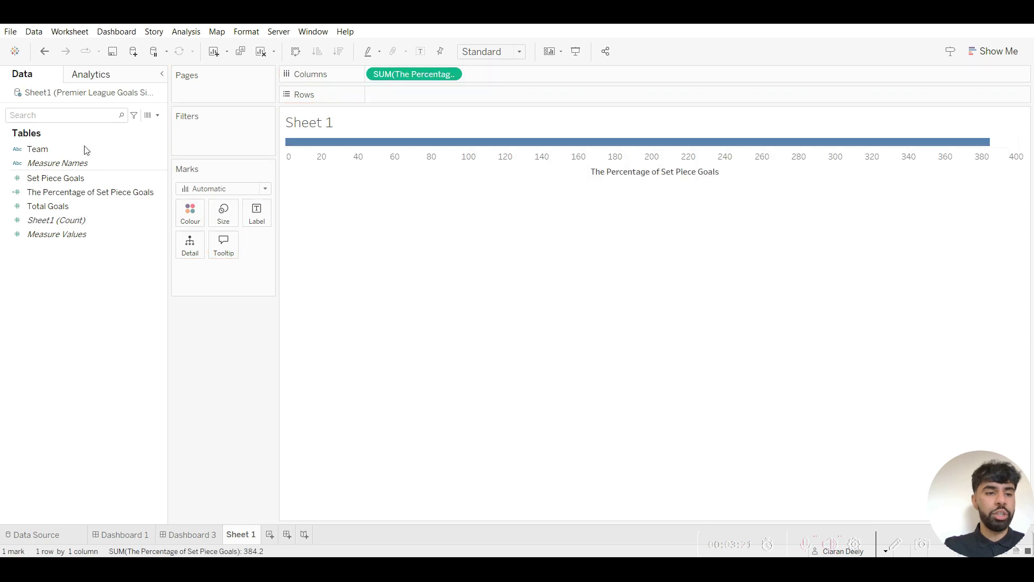
{"action": "left_click_drag", "start_coordinate": [59, 151], "coordinate": [413, 101]}
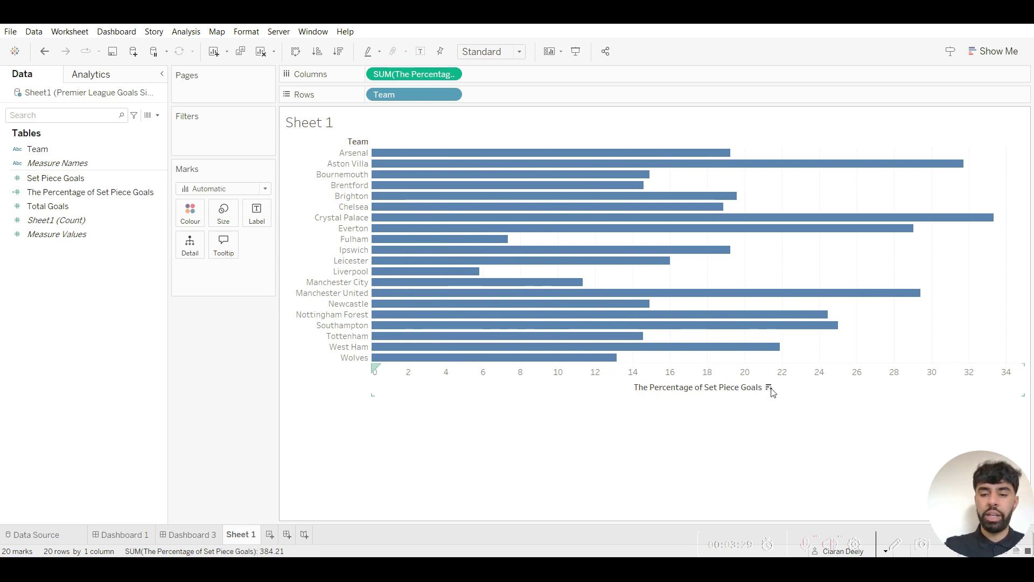
{"action": "left_click", "coordinate": [769, 388]}
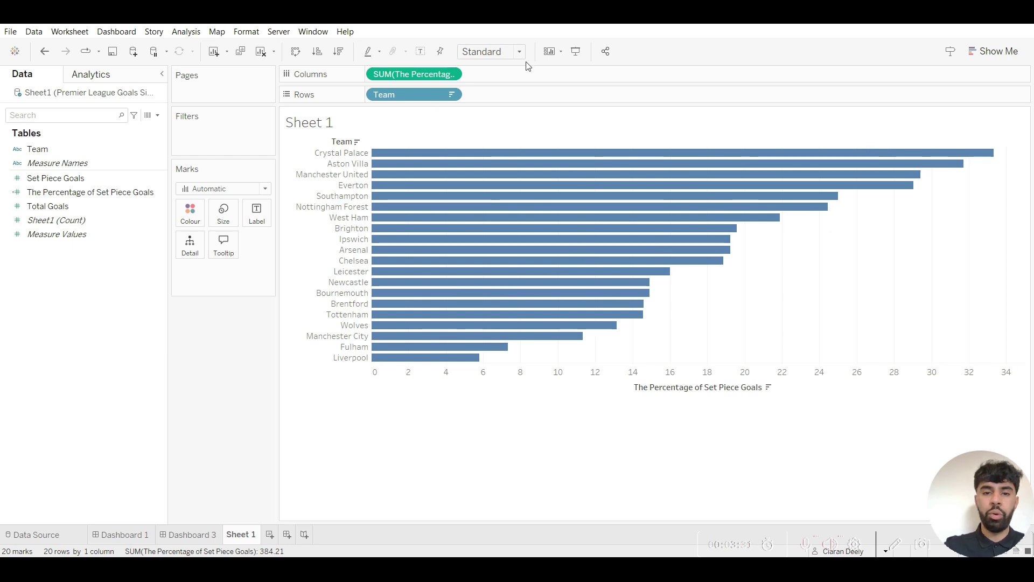
Set the view fit to Entire View
{"action": "left_click", "coordinate": [508, 53]}
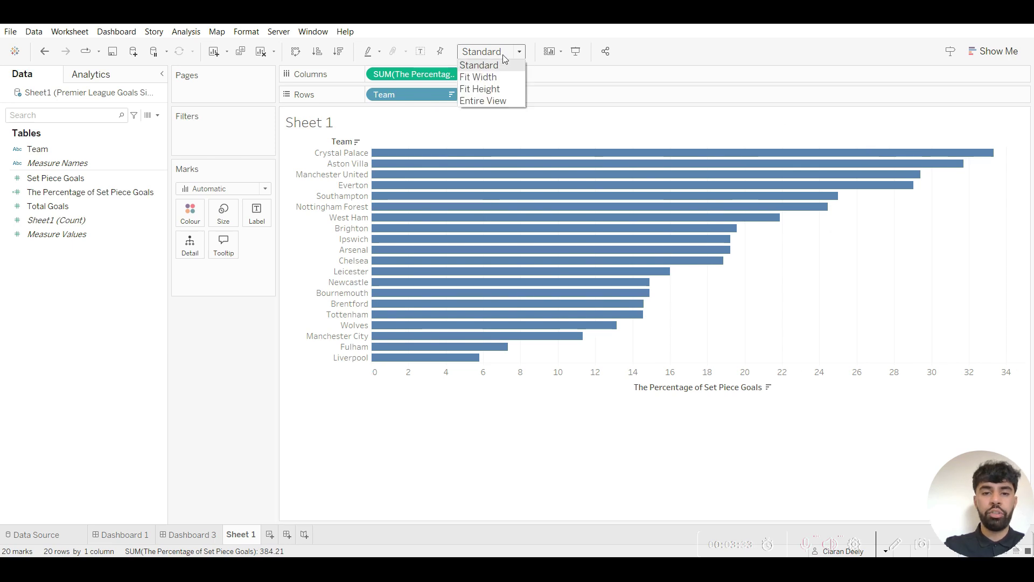
{"action": "key", "text": "Escape"}
{"action": "left_click", "coordinate": [498, 105]}
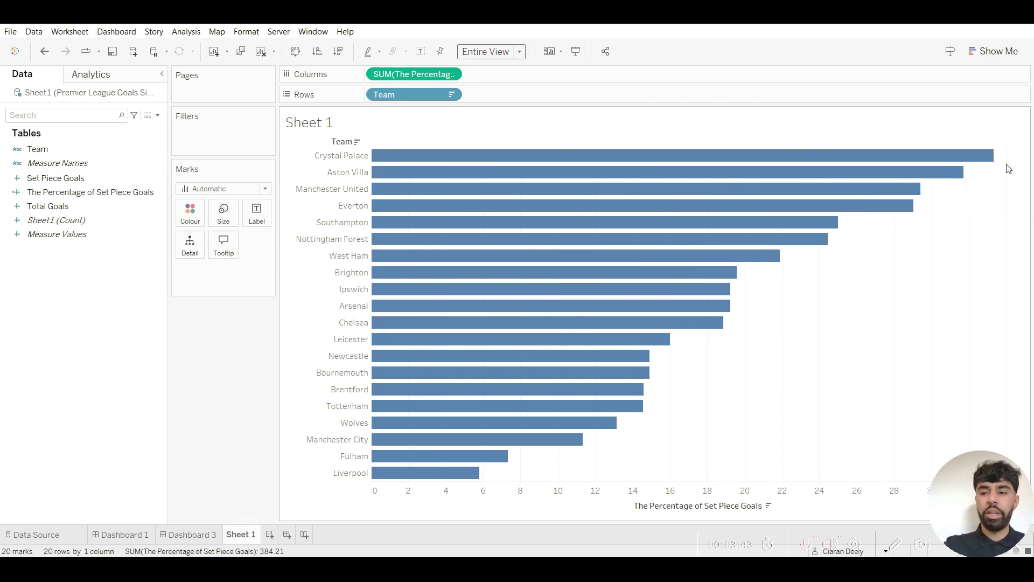
{"action": "mouse_move", "coordinate": [996, 160]}
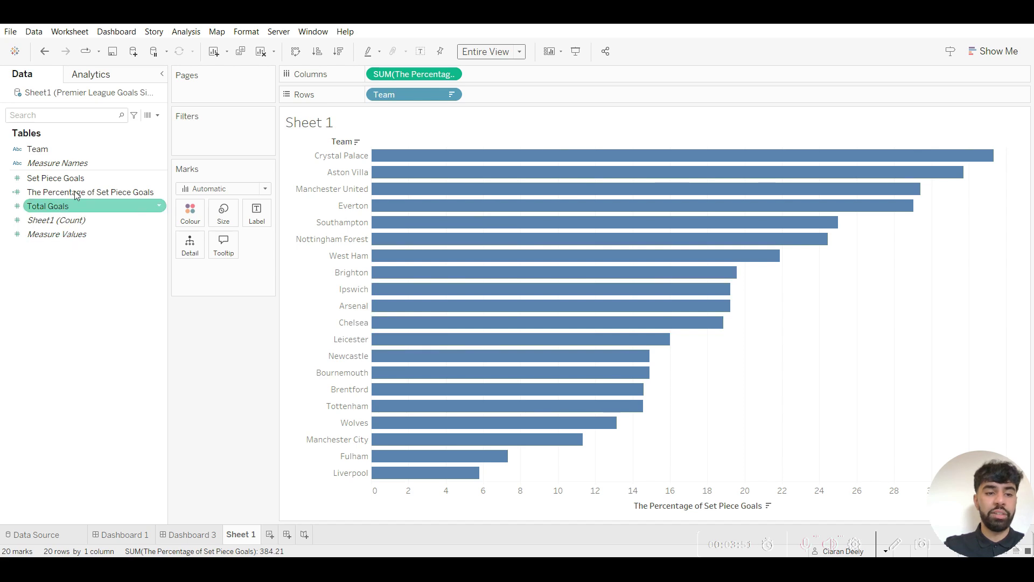
Create a calculated field 'Maximum' with value 100 and add it to Columns
{"action": "left_click", "coordinate": [157, 115]}
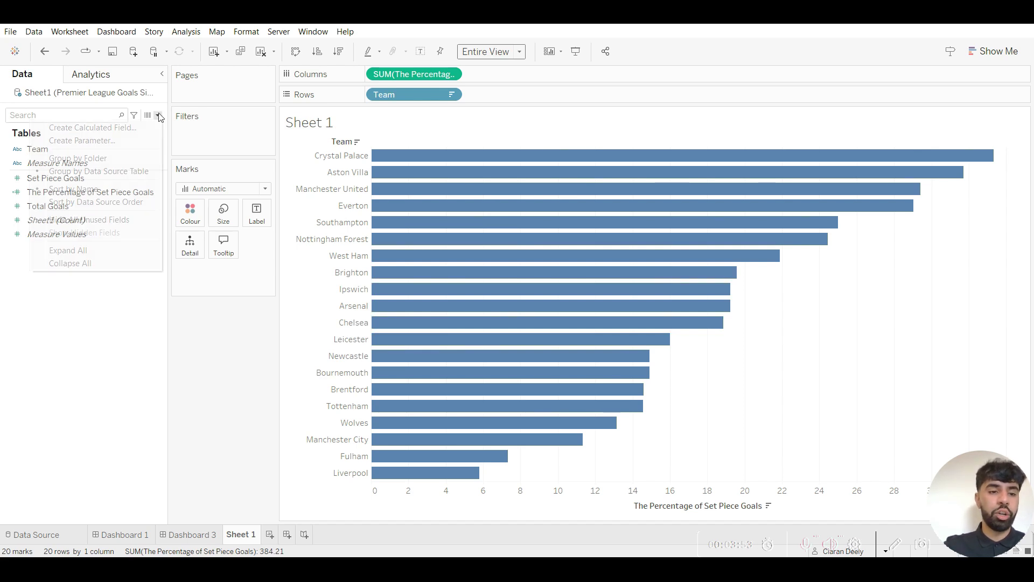
{"action": "left_click", "coordinate": [153, 125]}
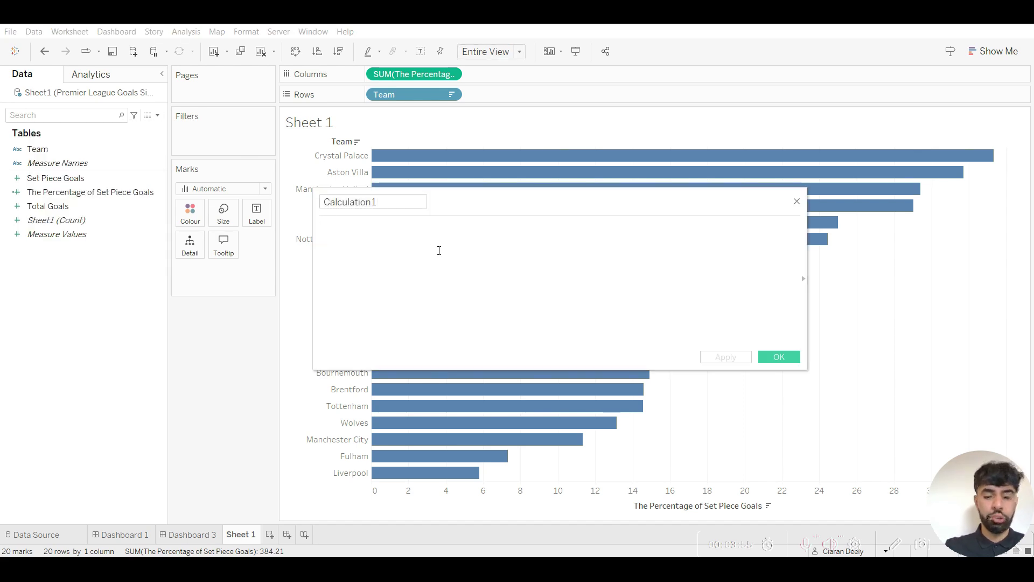
{"action": "type", "text": "100"}
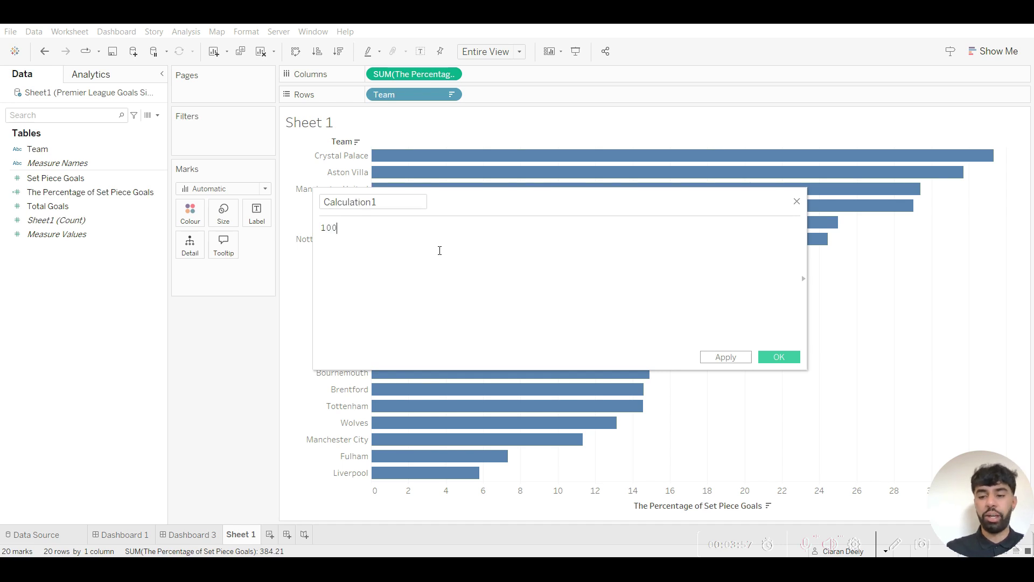
{"action": "left_click", "coordinate": [395, 203]}
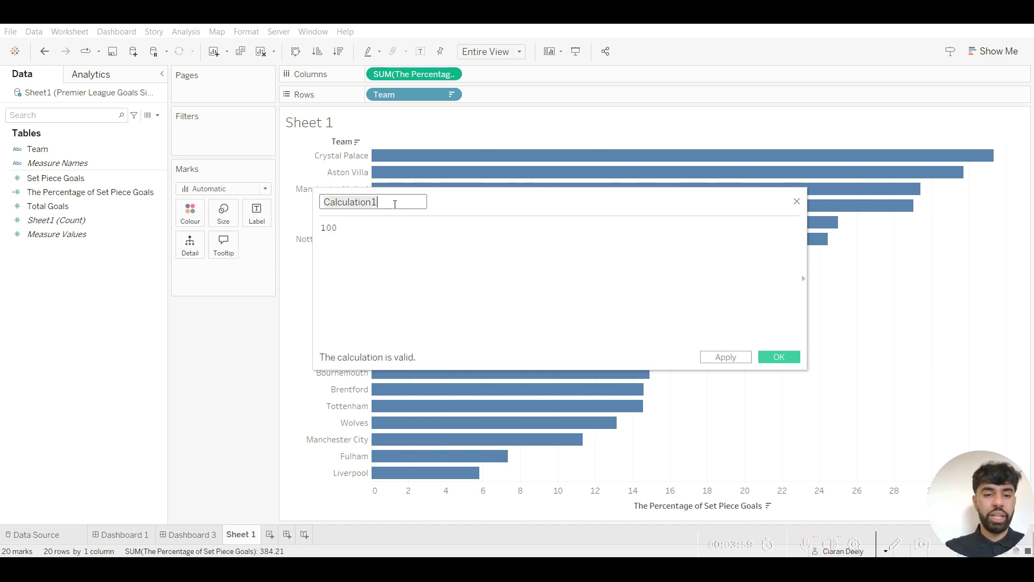
{"action": "type", "text": "Maximum"}
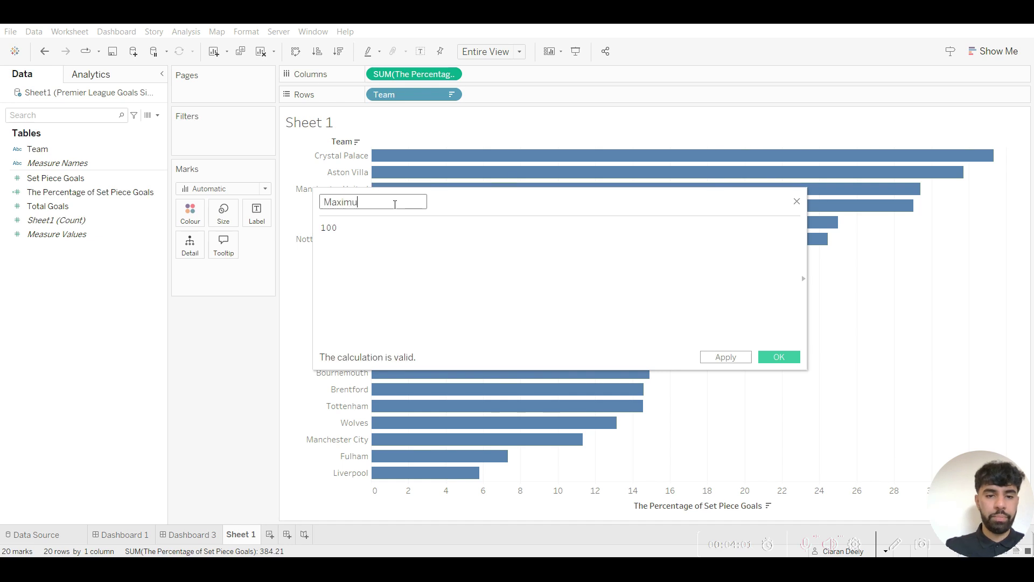
{"action": "left_click", "coordinate": [735, 358]}
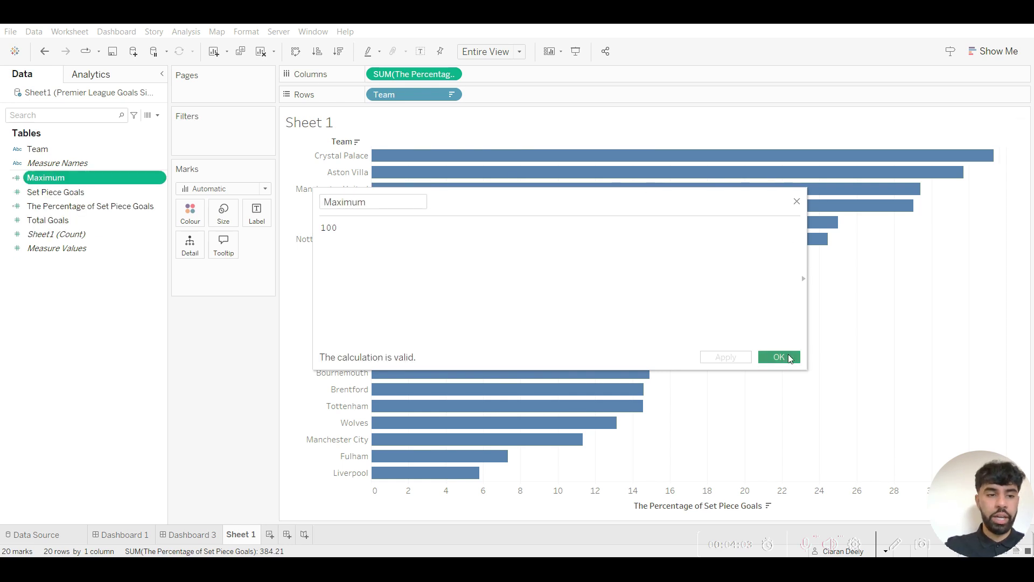
{"action": "left_click", "coordinate": [786, 356]}
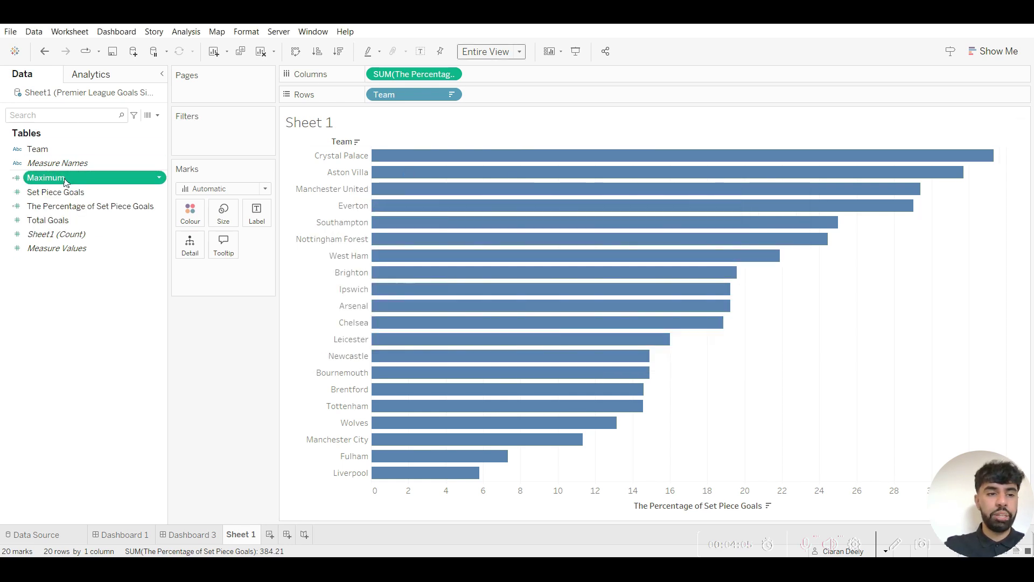
{"action": "left_click_drag", "start_coordinate": [65, 176], "coordinate": [513, 78]}
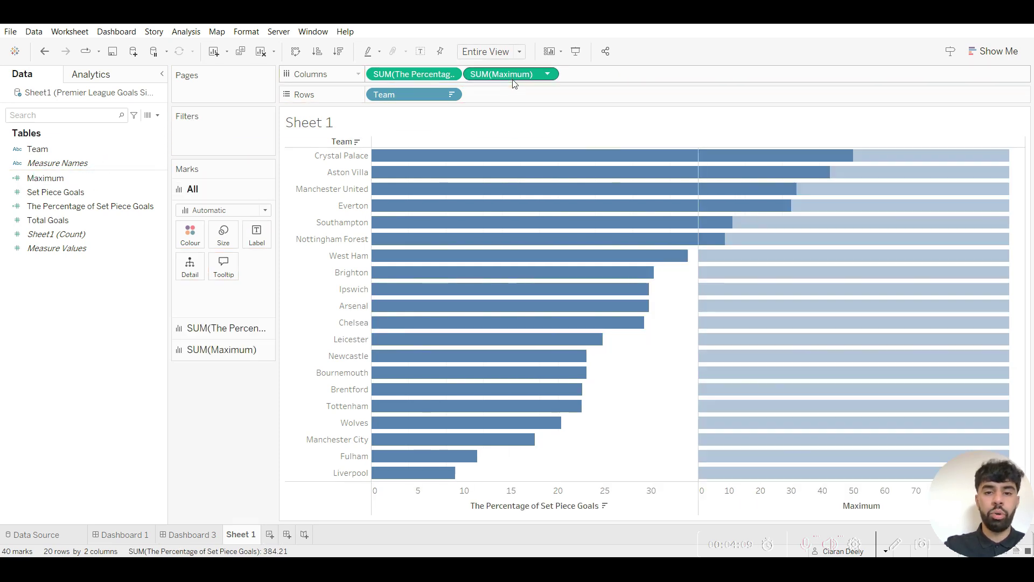
Put SUM(Maximum) on a dual axis with the percentage and set the mark type to Bar
{"action": "right_click", "coordinate": [509, 77]}
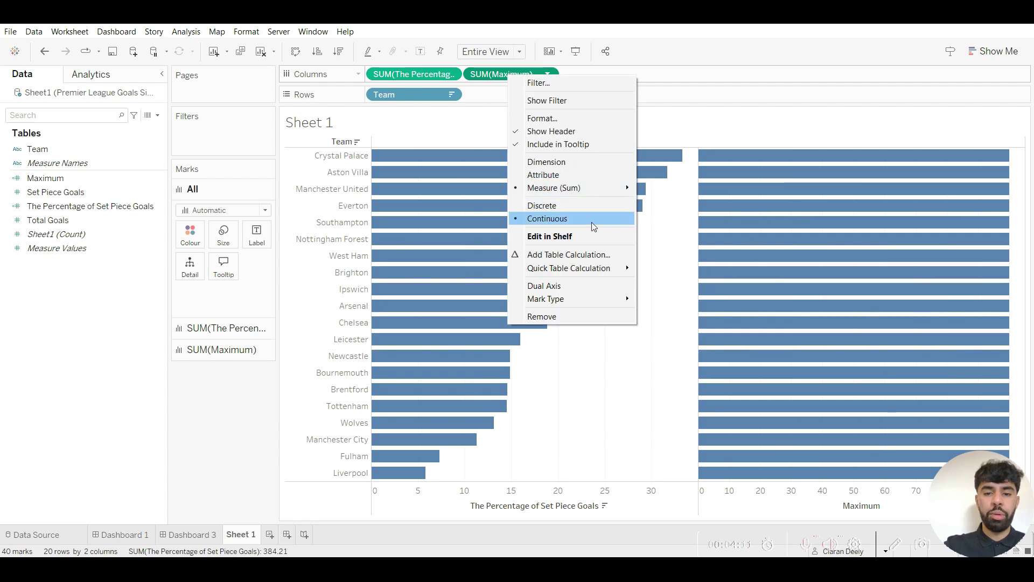
{"action": "left_click", "coordinate": [579, 286]}
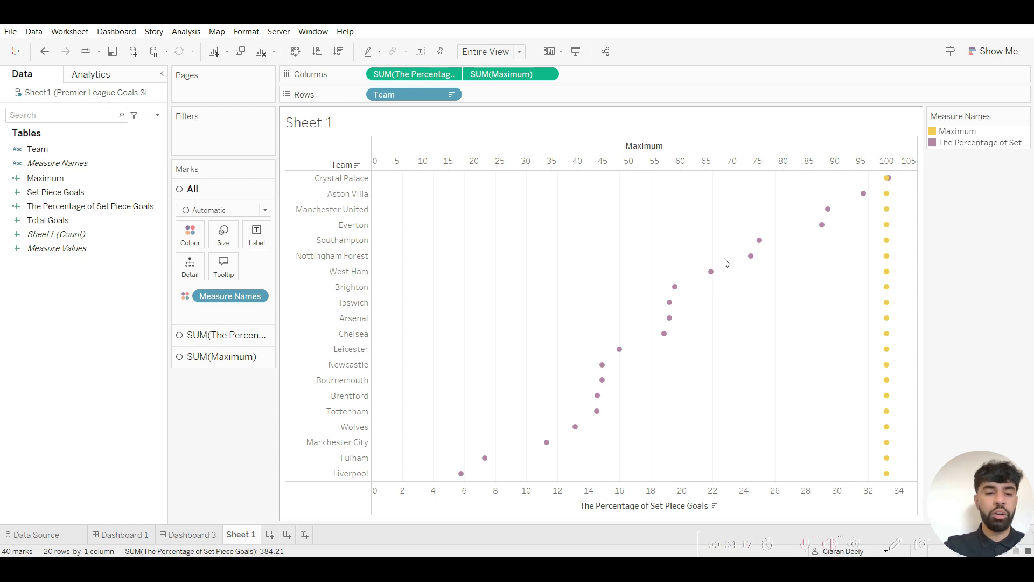
{"action": "left_click", "coordinate": [209, 213]}
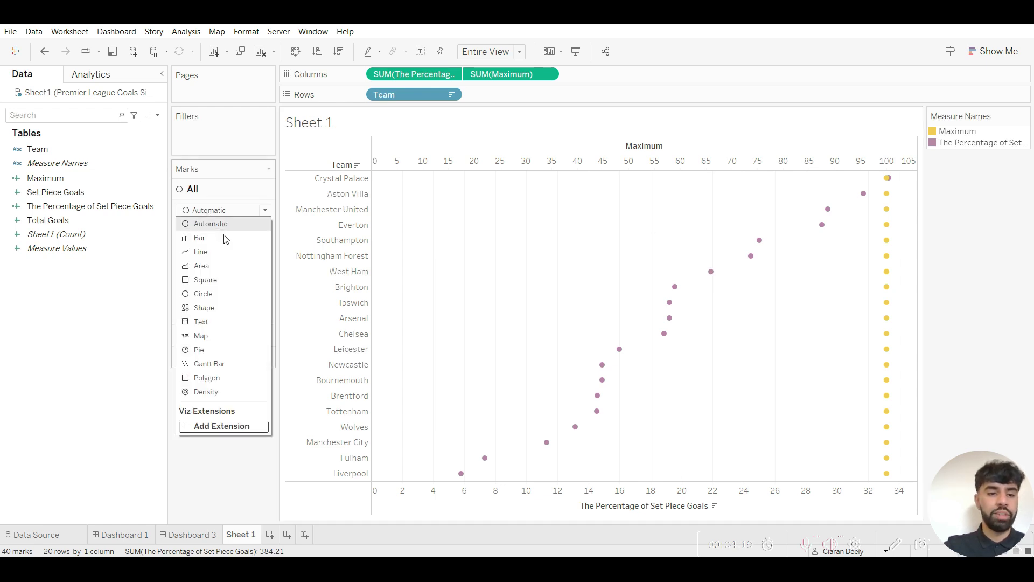
{"action": "left_click", "coordinate": [219, 242]}
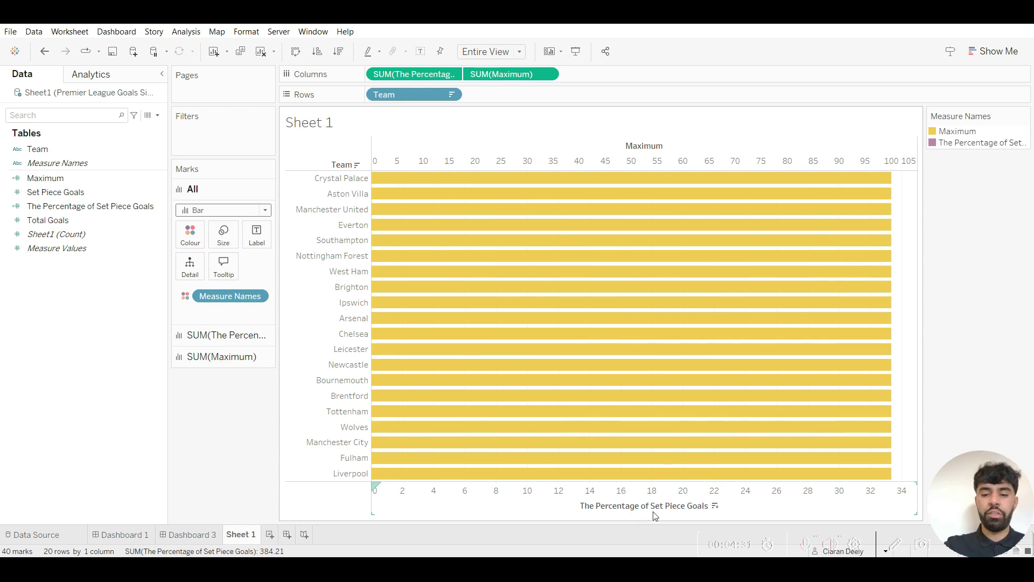
Move the percentage marks to the front and synchronise the Maximum axis with the percentage axis
{"action": "right_click", "coordinate": [589, 504]}
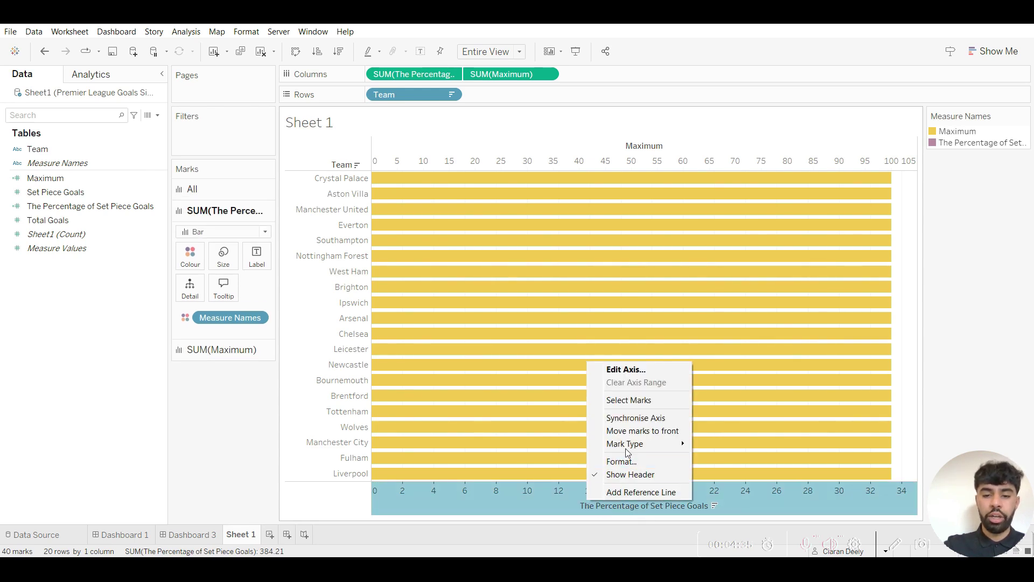
{"action": "left_click", "coordinate": [641, 430]}
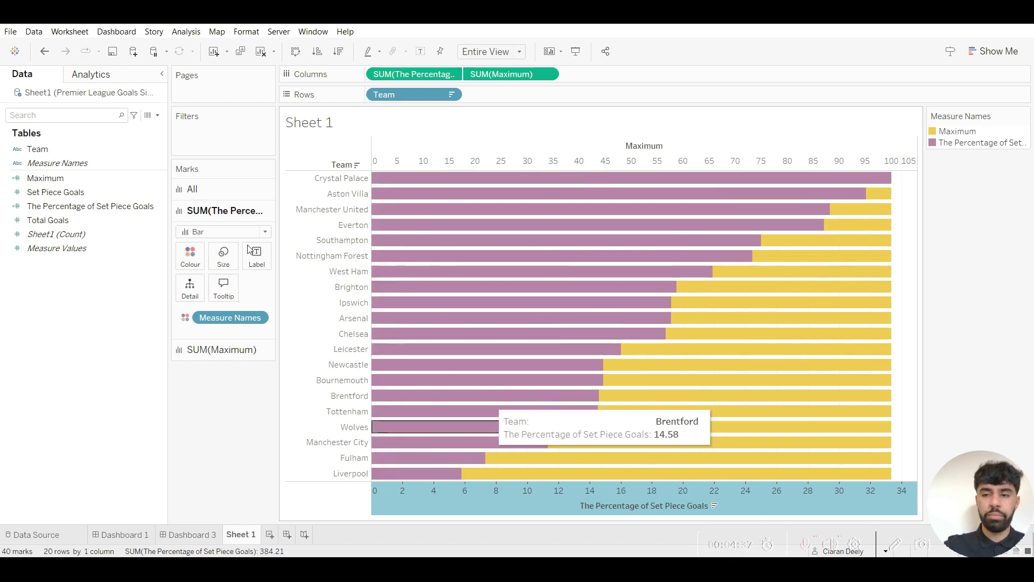
{"action": "right_click", "coordinate": [646, 156]}
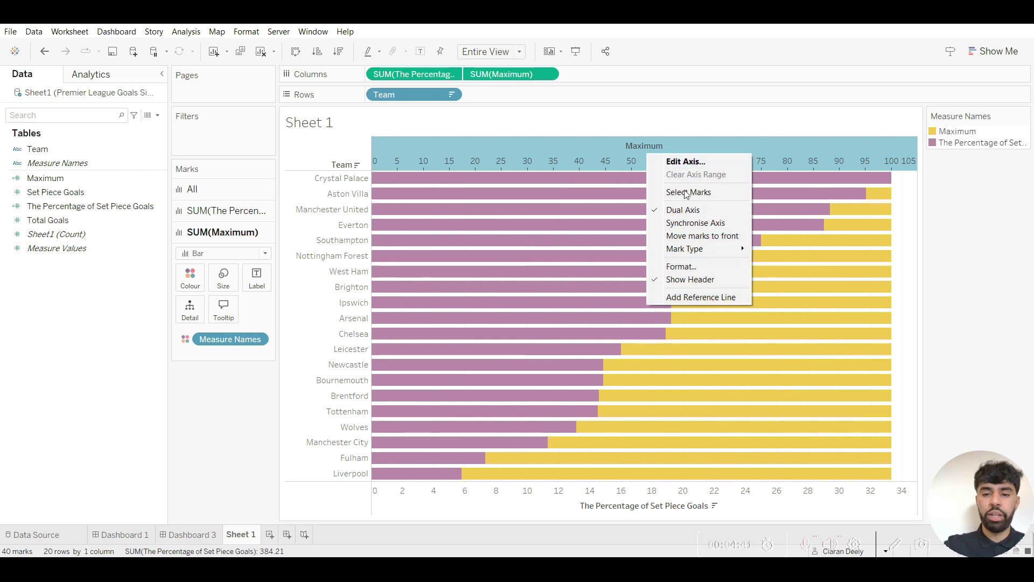
{"action": "left_click", "coordinate": [697, 223]}
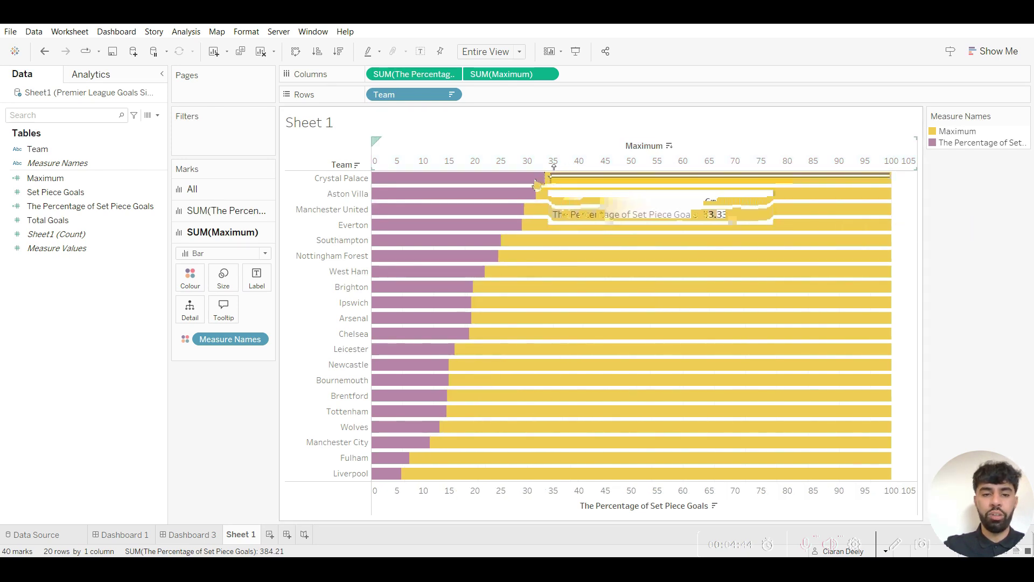
{"action": "mouse_move", "coordinate": [540, 185]}
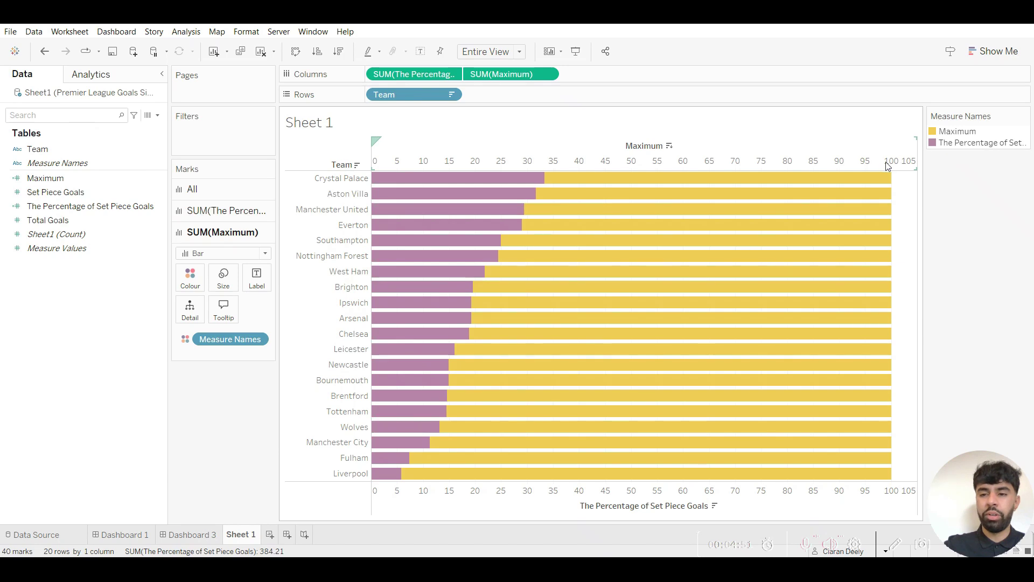
Set the Maximum axis to a custom range with the fixed end changed from 105 to 101
{"action": "right_click", "coordinate": [834, 157]}
{"action": "key", "text": "Escape"}
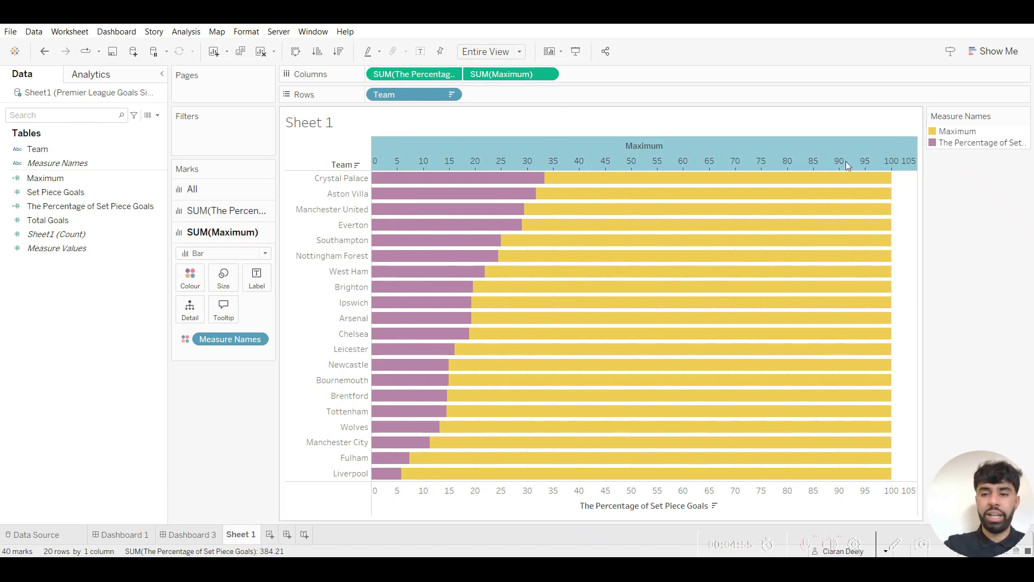
{"action": "double_click", "coordinate": [436, 152]}
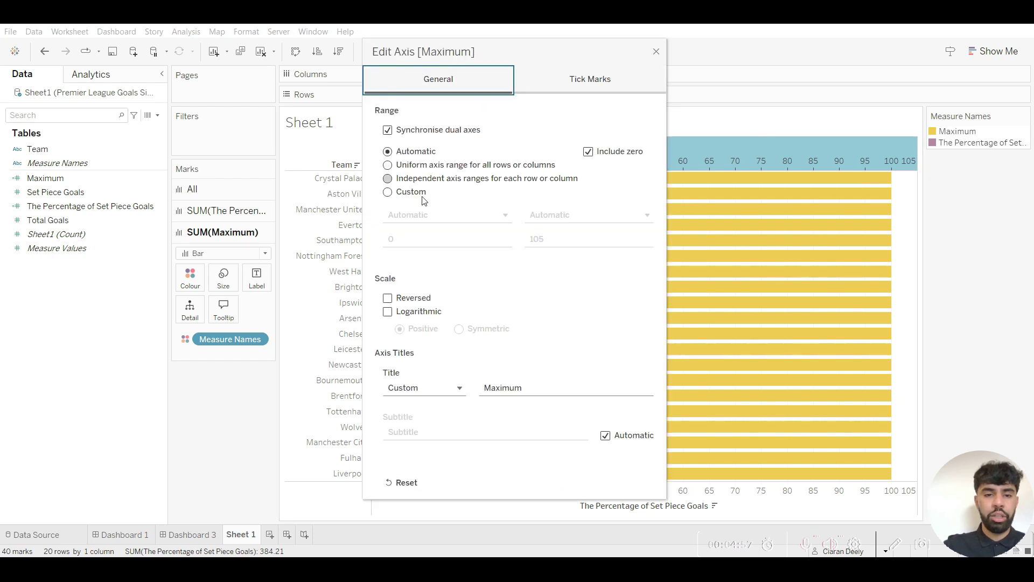
{"action": "left_click", "coordinate": [387, 192]}
{"action": "left_click", "coordinate": [581, 238]}
{"action": "key", "text": "ctrl+a"}
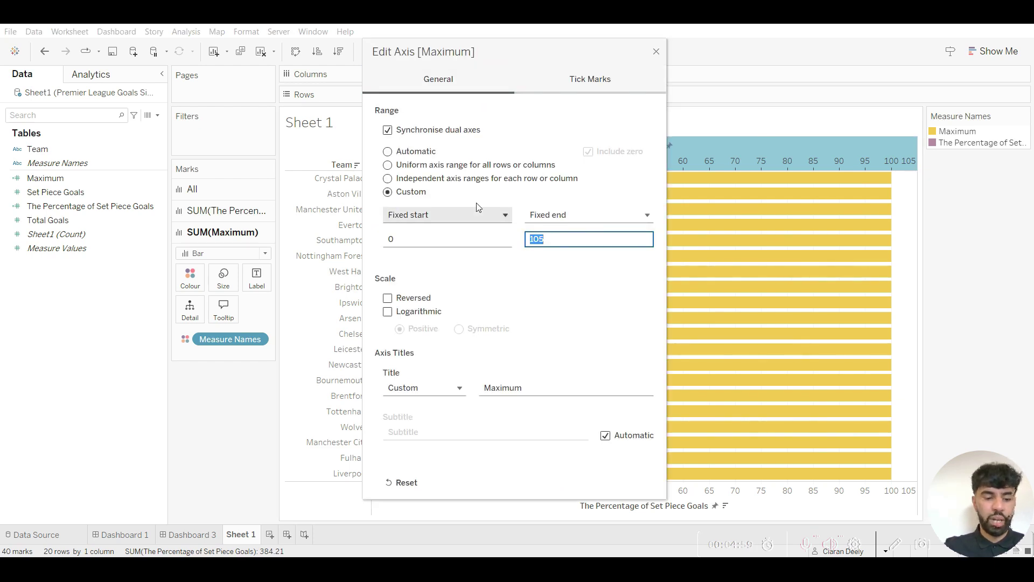
{"action": "type", "text": "1"}
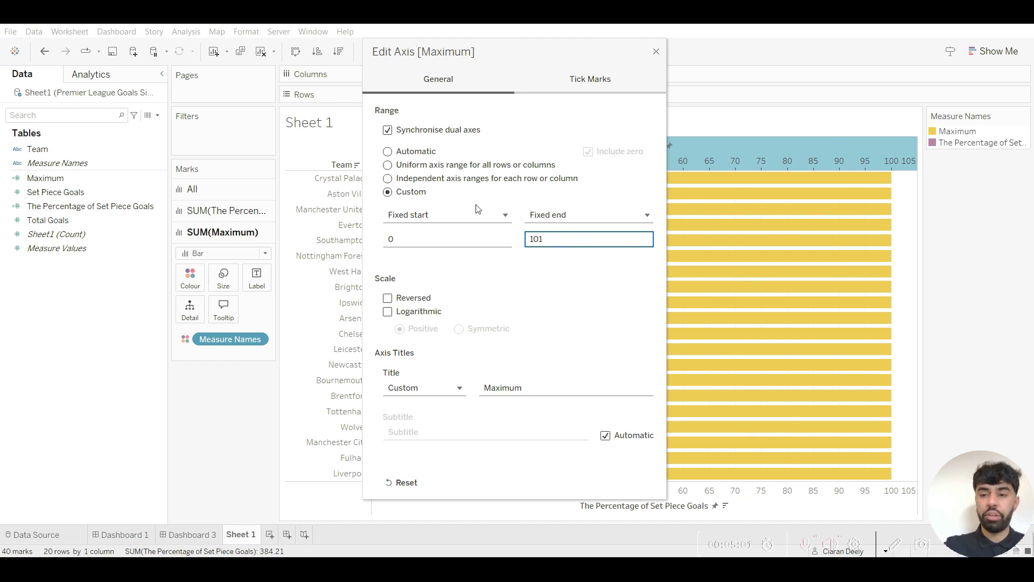
{"action": "left_click", "coordinate": [656, 52]}
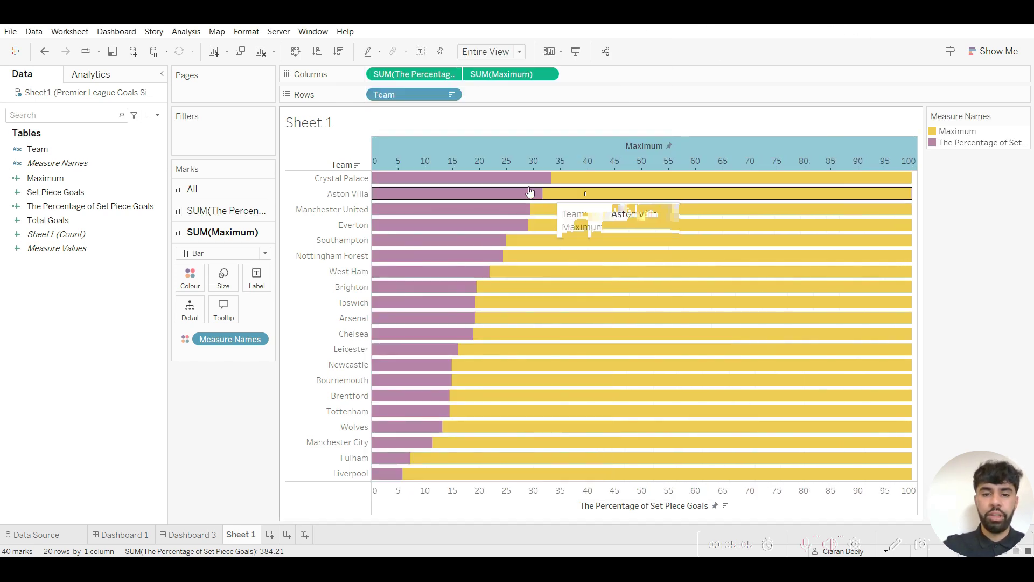
{"action": "mouse_move", "coordinate": [450, 197]}
{"action": "mouse_move", "coordinate": [404, 181]}
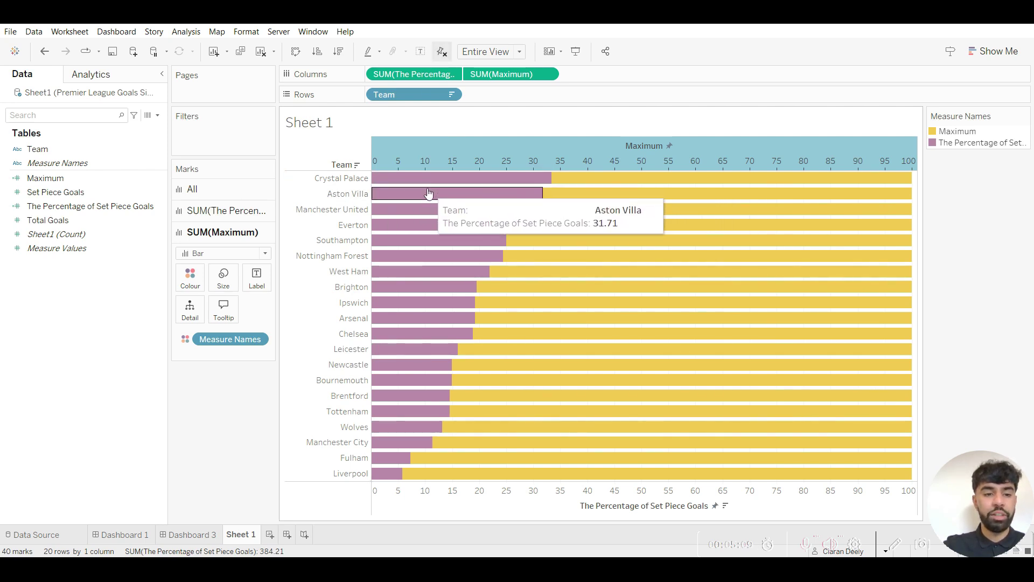
Turn on mark labels for the SUM(The Percentage of Set Piece Goals) bars
{"action": "left_click", "coordinate": [233, 215]}
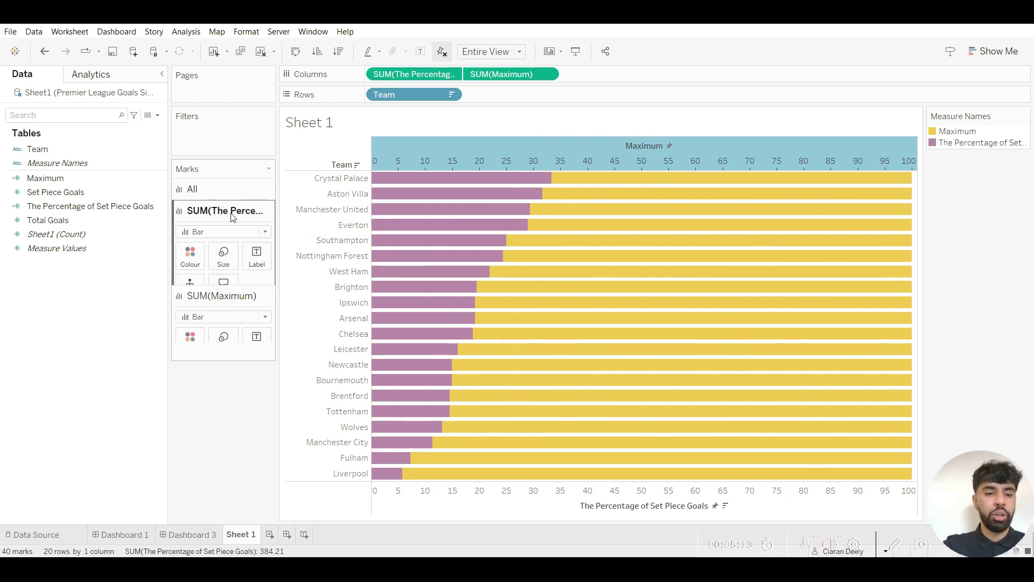
{"action": "left_click", "coordinate": [258, 261]}
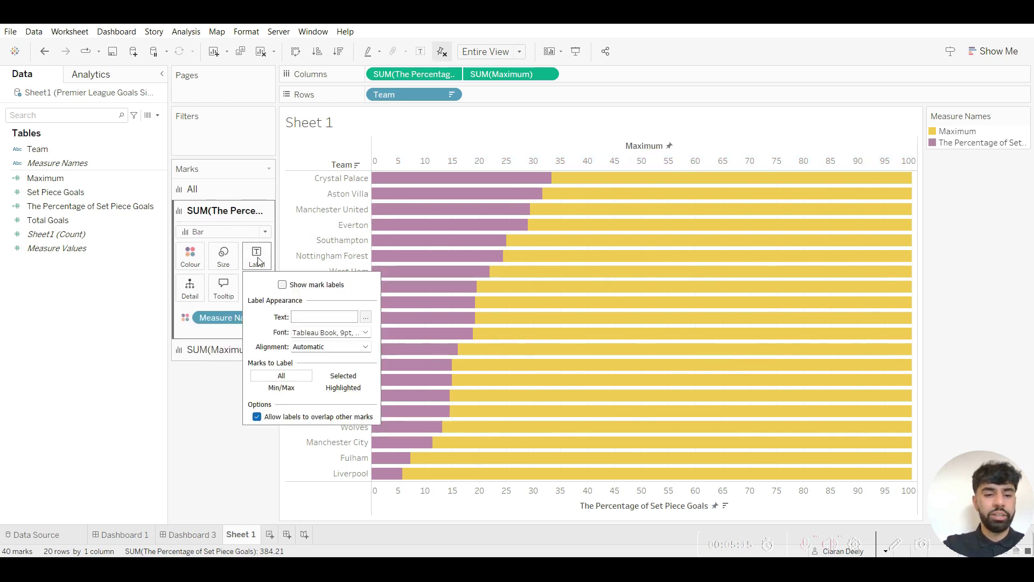
{"action": "left_click", "coordinate": [282, 285]}
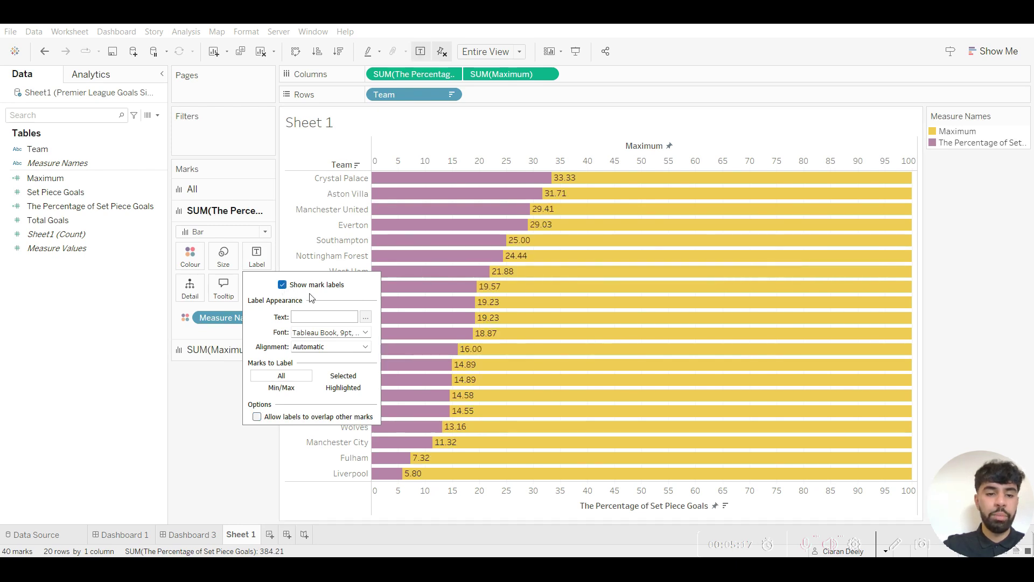
{"action": "left_click", "coordinate": [562, 198]}
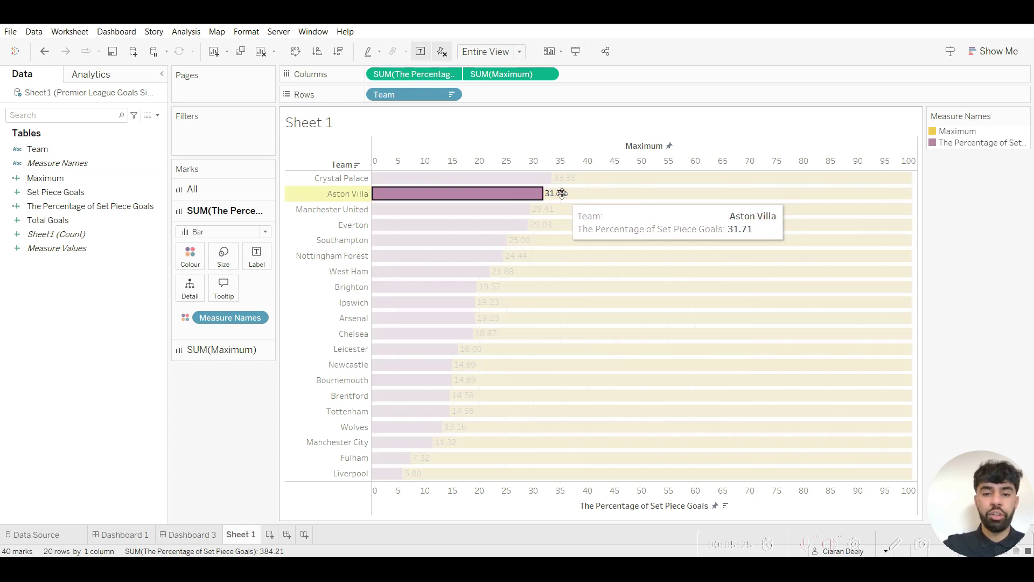
{"action": "right_click", "coordinate": [564, 197]}
Format The Percentage of Set Piece Goals labels as Number (Custom) with 0 decimals and a % suffix
{"action": "left_click", "coordinate": [593, 245]}
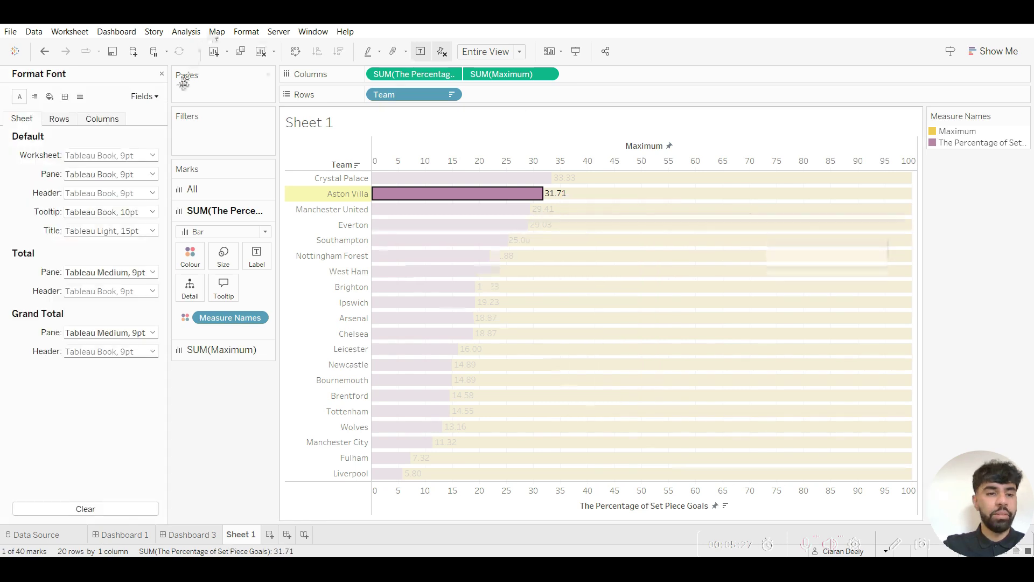
{"action": "left_click", "coordinate": [154, 96]}
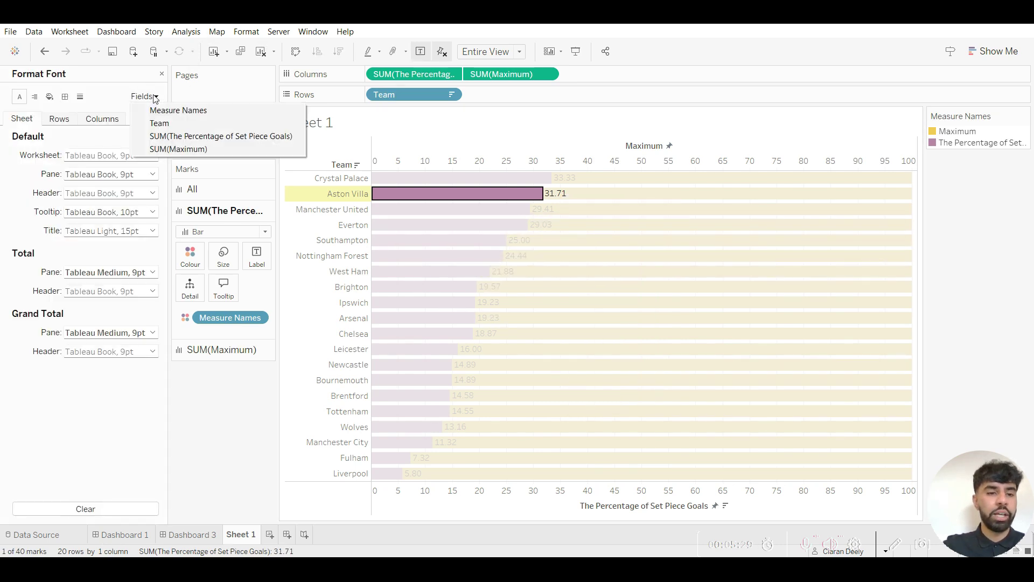
{"action": "left_click", "coordinate": [188, 138]}
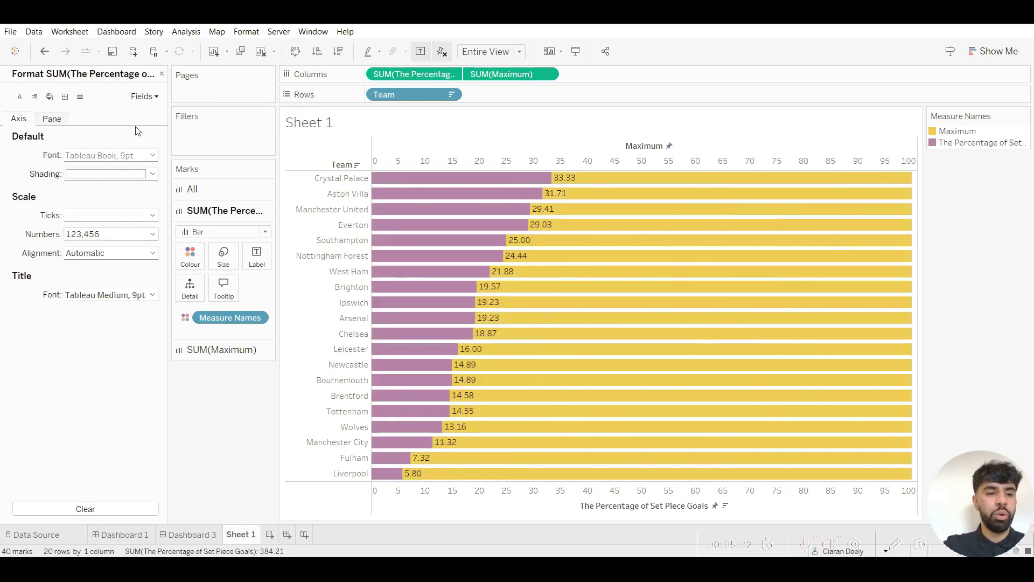
{"action": "left_click", "coordinate": [59, 119]}
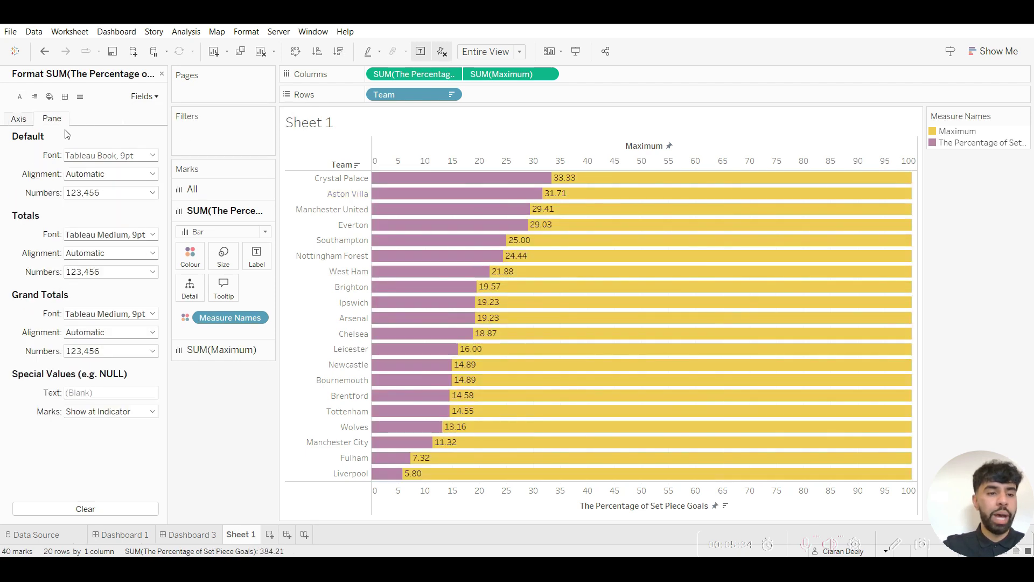
{"action": "left_click", "coordinate": [86, 194]}
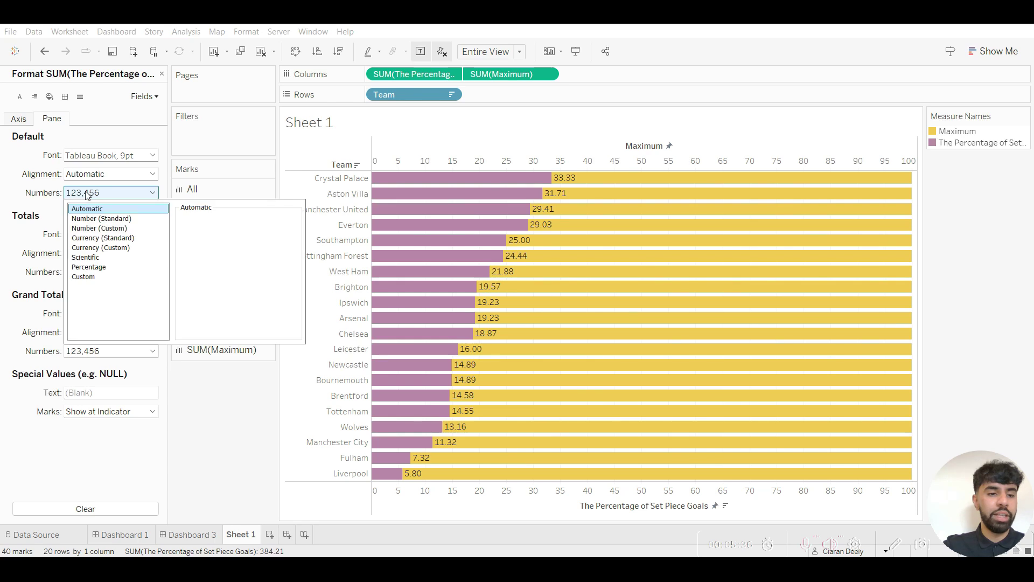
{"action": "left_click", "coordinate": [111, 229]}
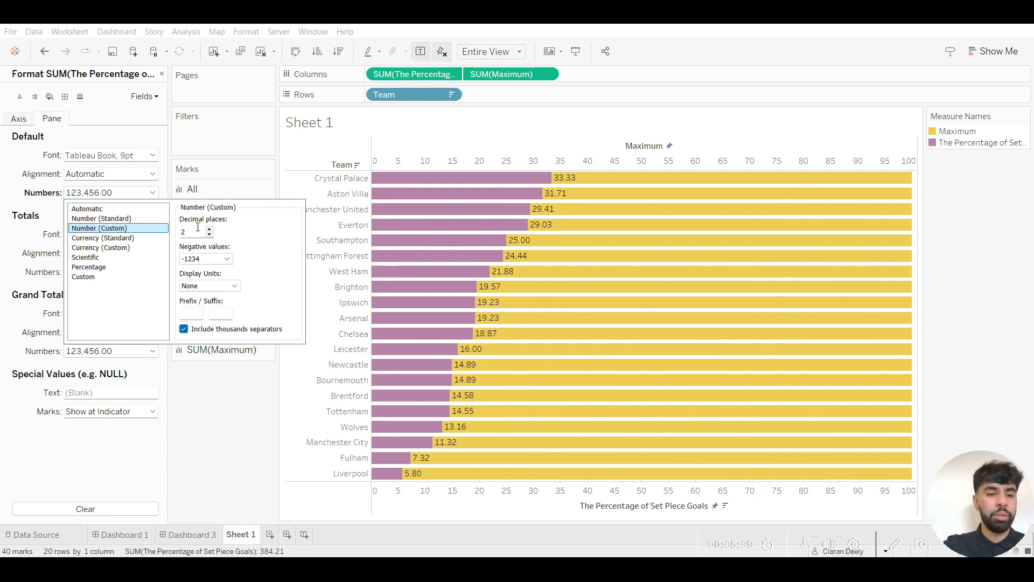
{"action": "left_click", "coordinate": [209, 236]}
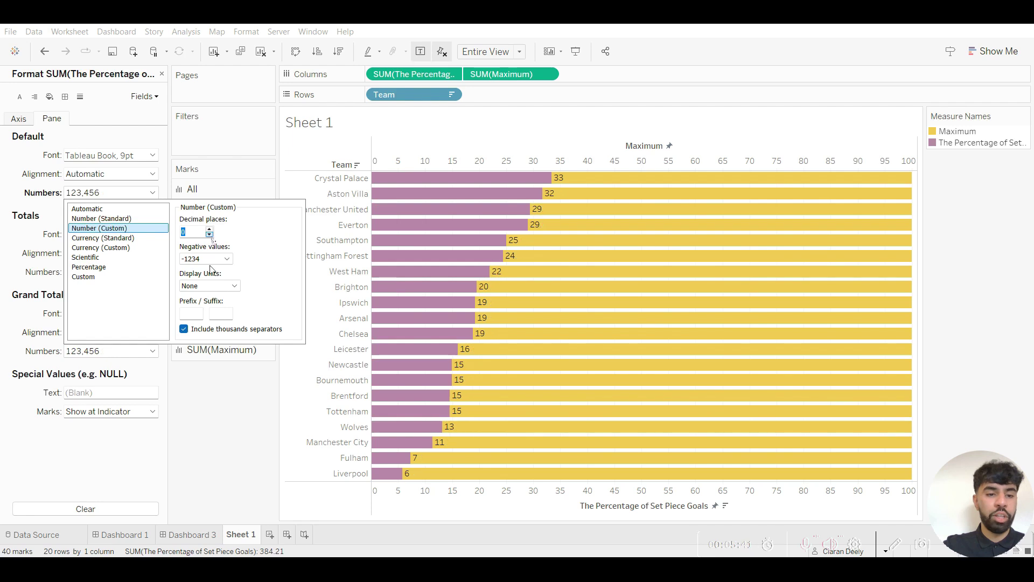
{"action": "left_click", "coordinate": [221, 314]}
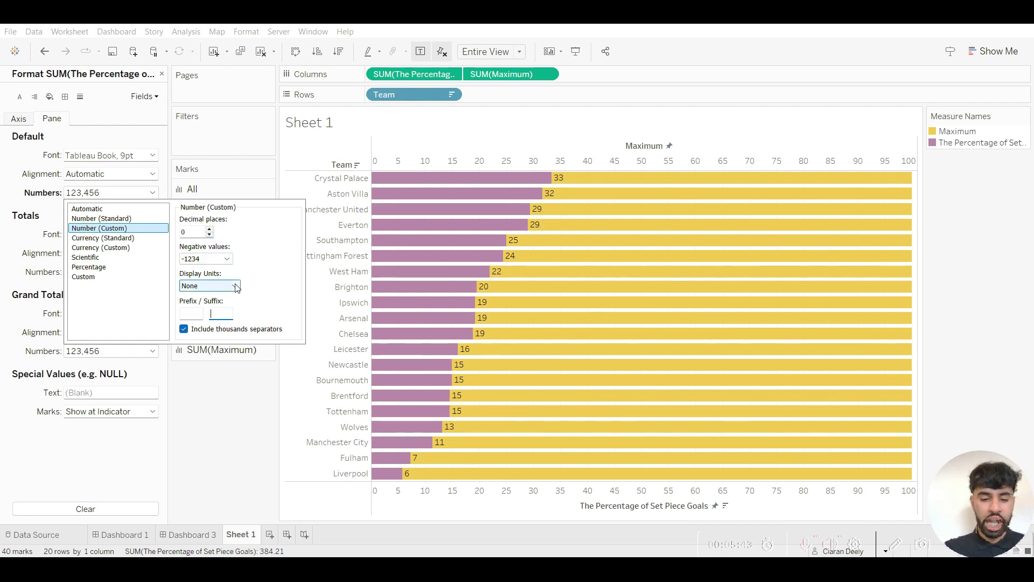
{"action": "type", "text": "%"}
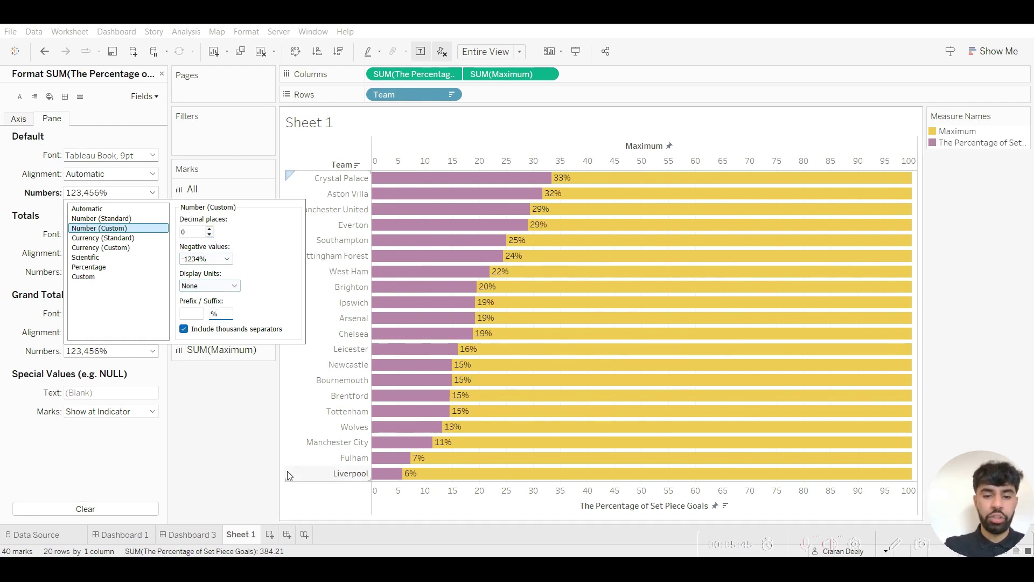
{"action": "left_click", "coordinate": [287, 470]}
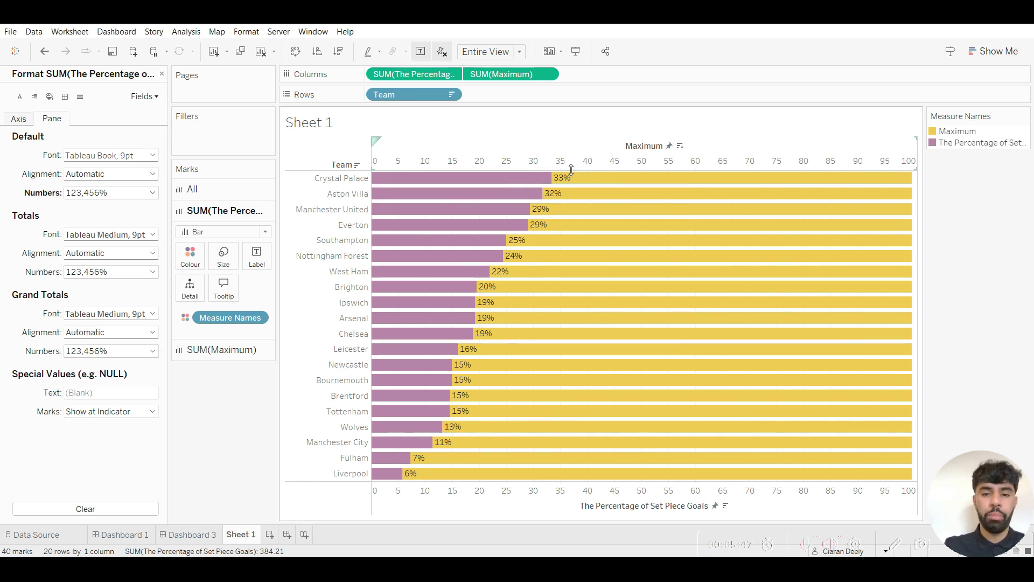
{"action": "mouse_move", "coordinate": [549, 183]}
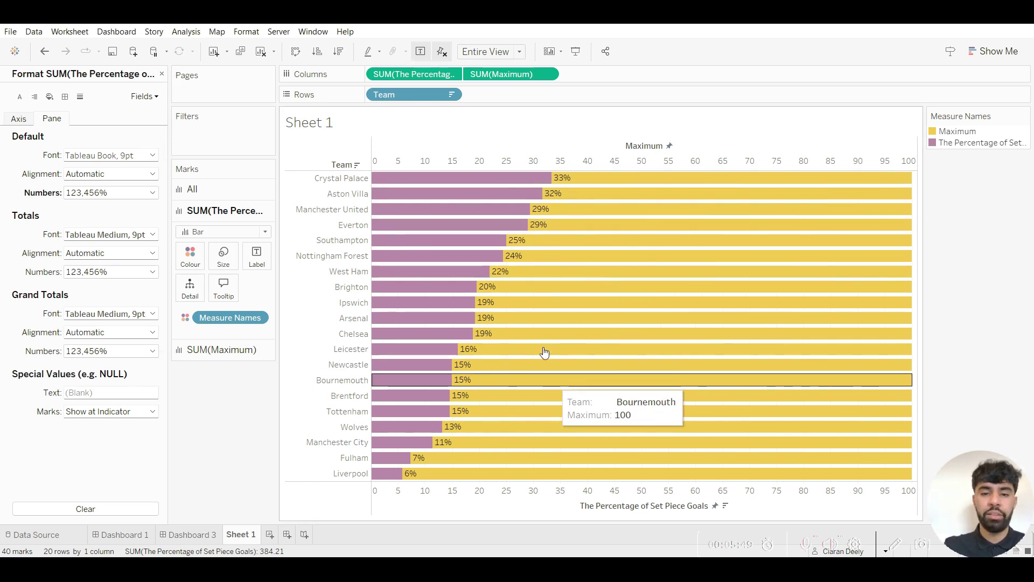
{"action": "right_click", "coordinate": [576, 151]}
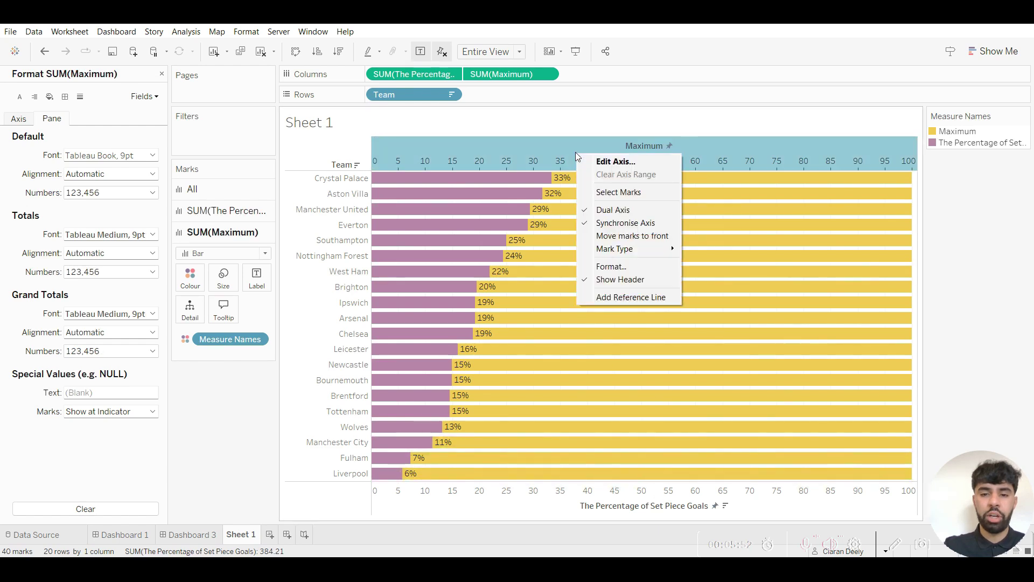
Hide the headers of both the top Maximum axis and the bottom percentage axis
{"action": "left_click", "coordinate": [642, 280]}
{"action": "right_click", "coordinate": [575, 499]}
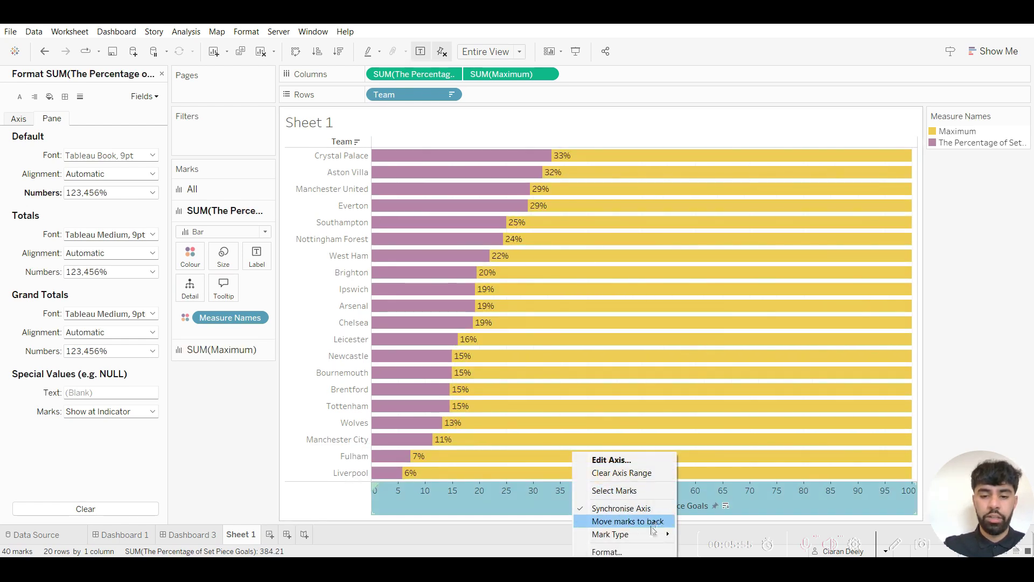
{"action": "left_click", "coordinate": [614, 554]}
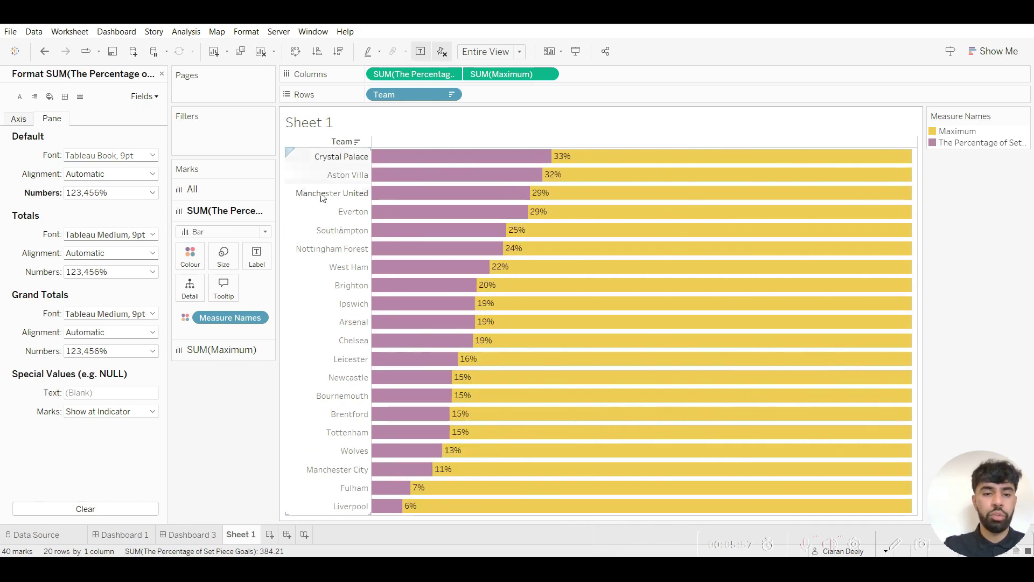
Set the team name row headers' horizontal alignment to Centre
{"action": "right_click", "coordinate": [327, 248]}
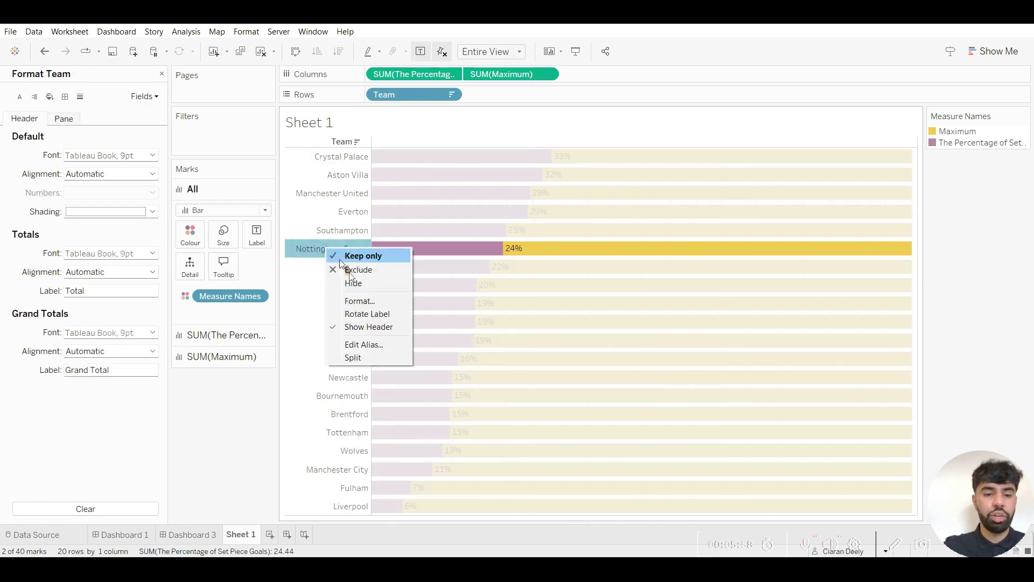
{"action": "left_click", "coordinate": [361, 302]}
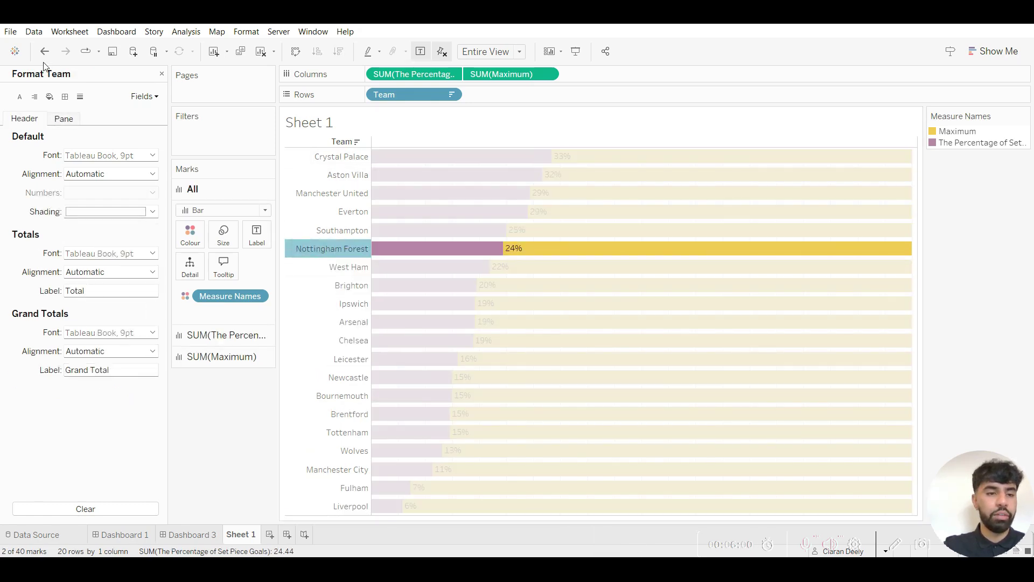
{"action": "left_click", "coordinate": [34, 98]}
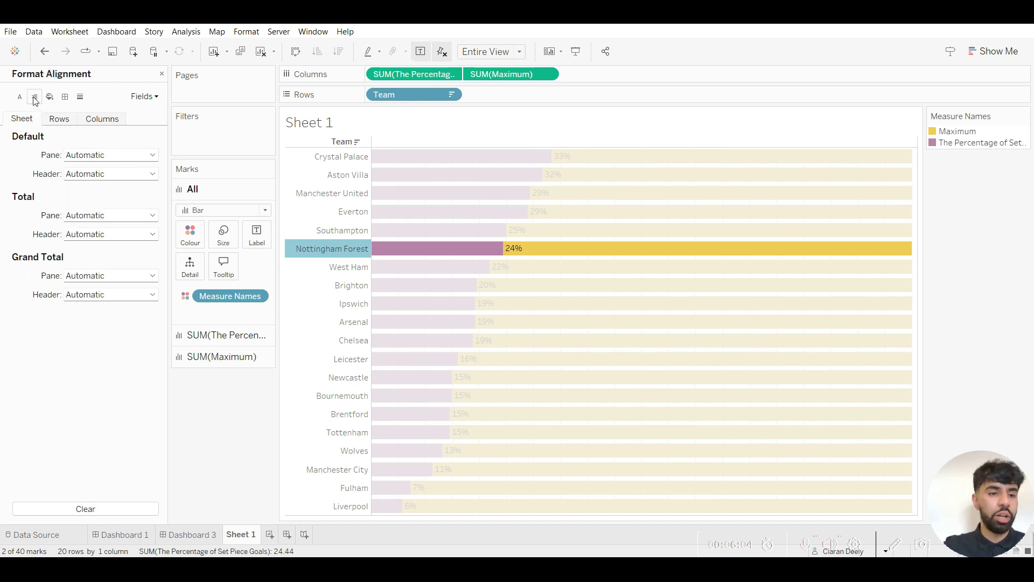
{"action": "left_click", "coordinate": [86, 174]}
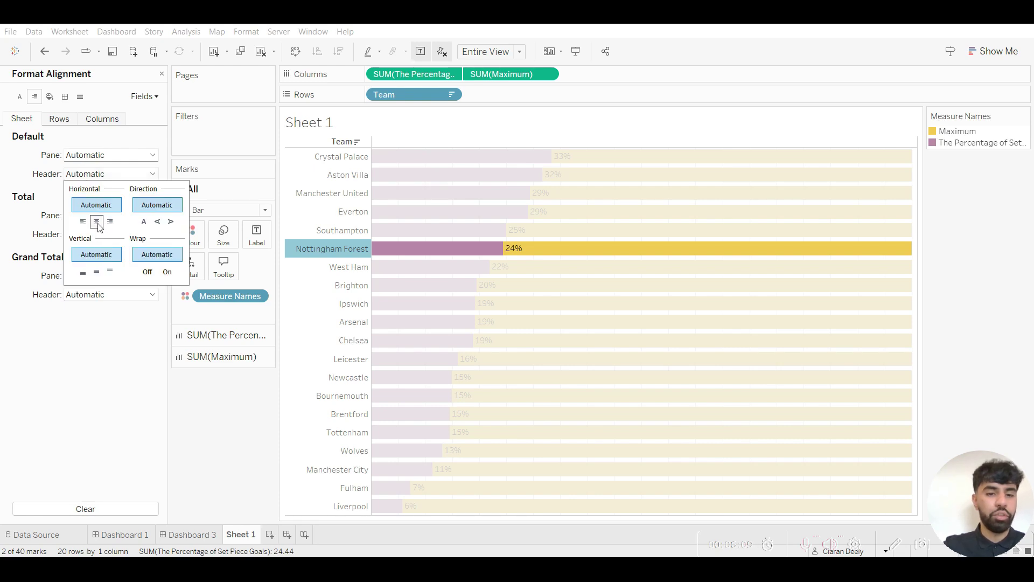
{"action": "left_click", "coordinate": [96, 223]}
{"action": "left_click", "coordinate": [284, 232]}
{"action": "left_click", "coordinate": [315, 229]}
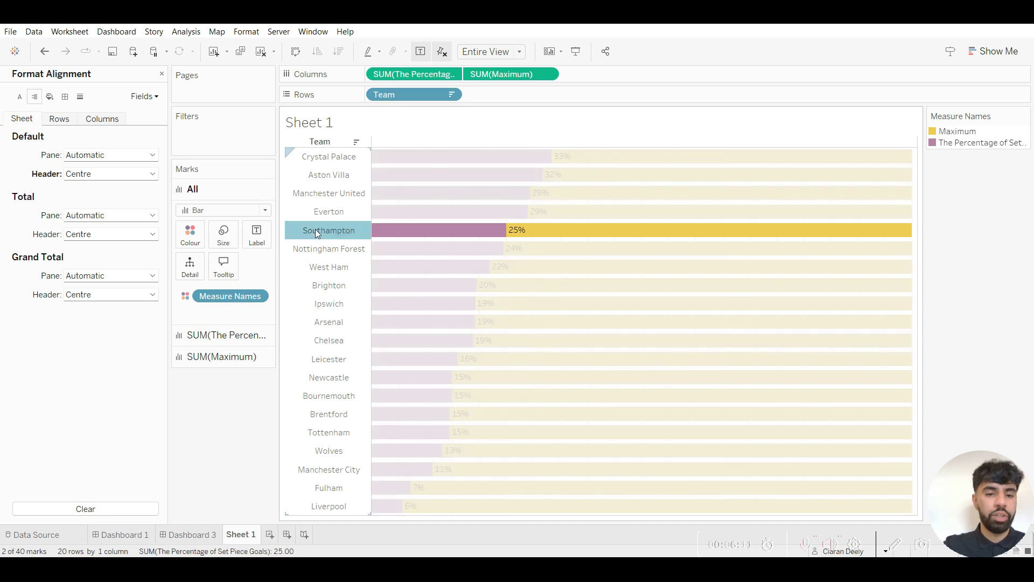
{"action": "right_click", "coordinate": [316, 229]}
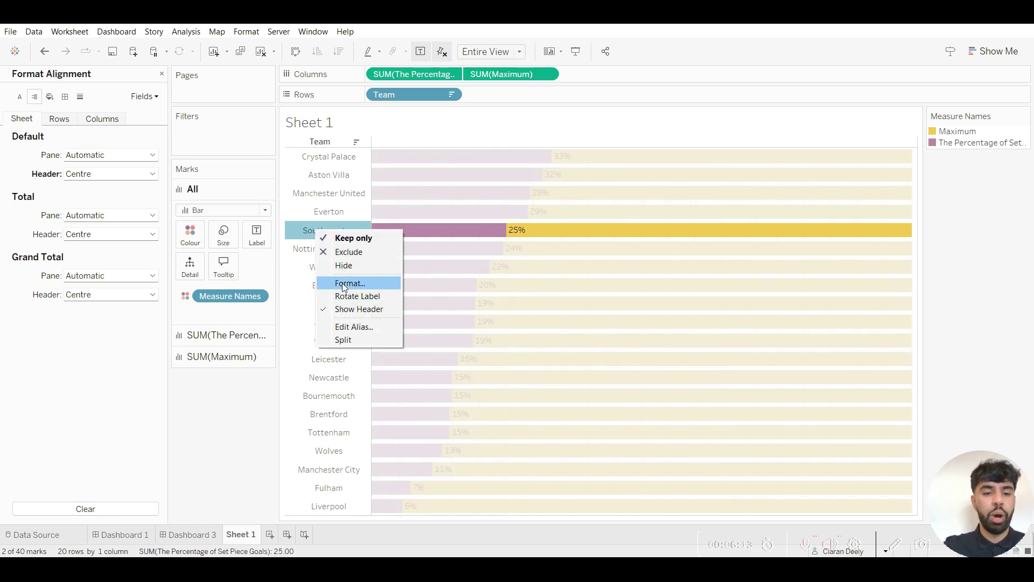
{"action": "left_click", "coordinate": [344, 283]}
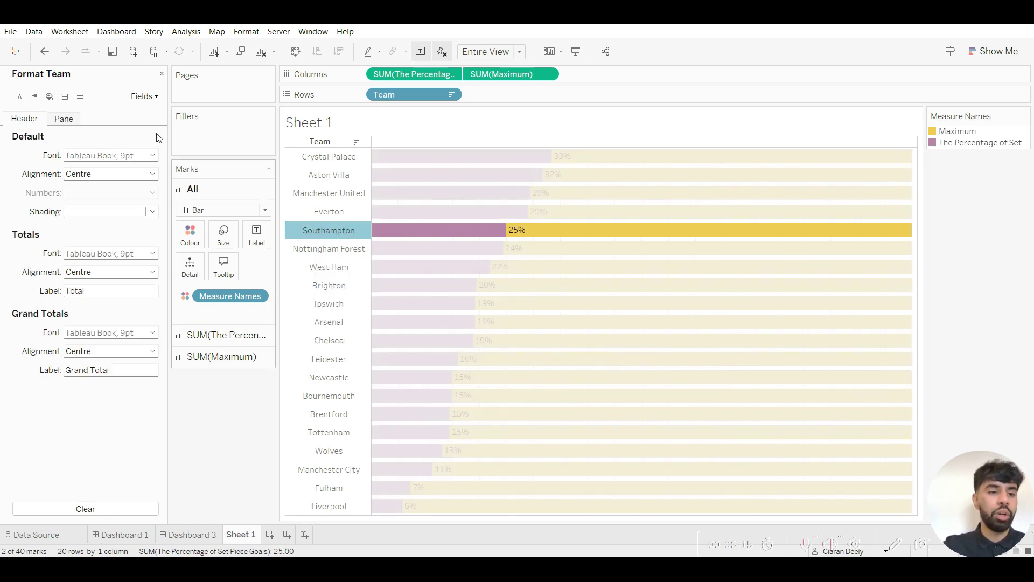
Set the Worksheet font to bold in the Format Font settings
{"action": "left_click", "coordinate": [20, 99]}
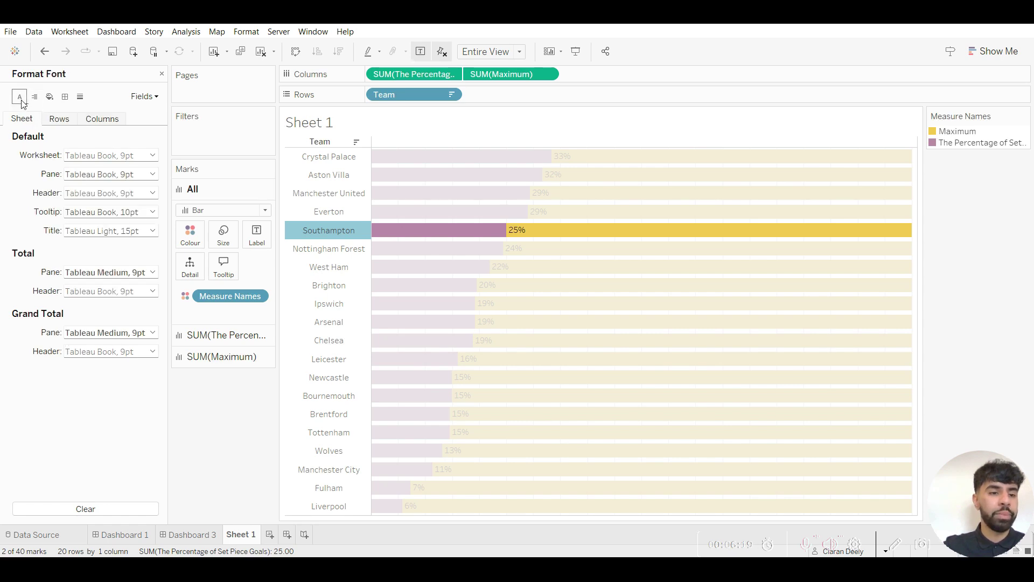
{"action": "left_click", "coordinate": [90, 160]}
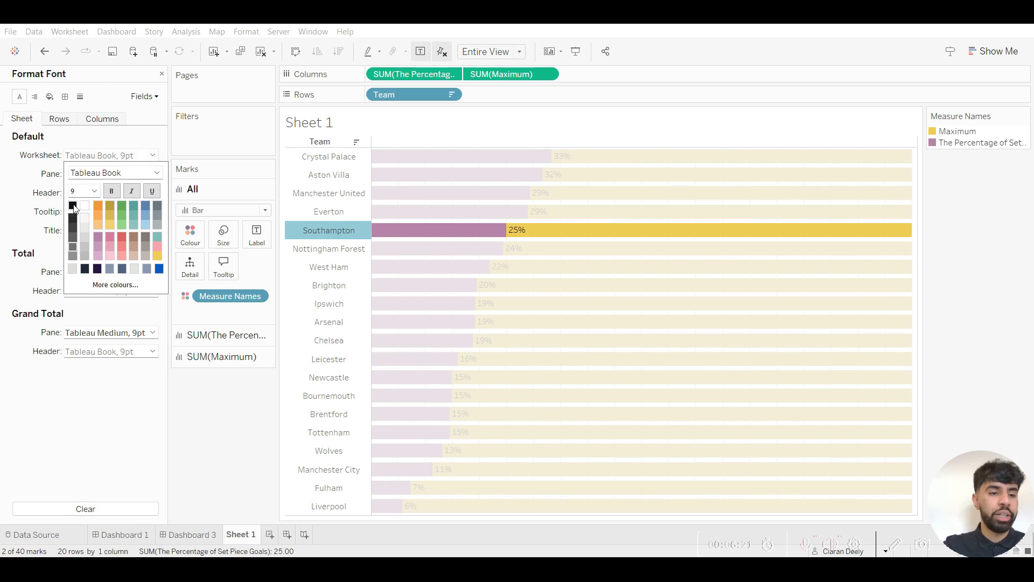
{"action": "left_click", "coordinate": [111, 192]}
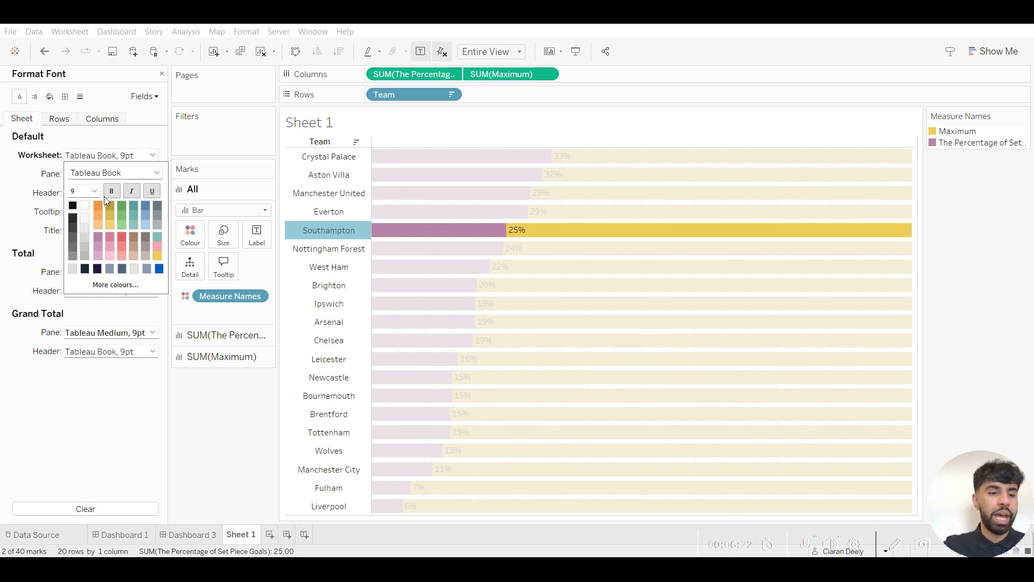
{"action": "left_click", "coordinate": [245, 422]}
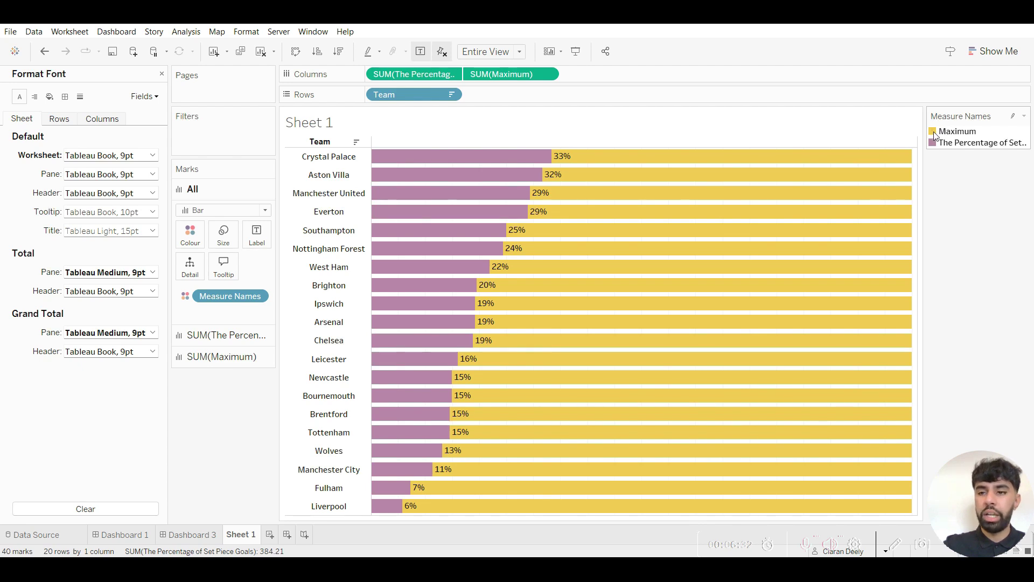
Give the Maximum measure the custom dark blue colour #415a77
{"action": "double_click", "coordinate": [934, 133]}
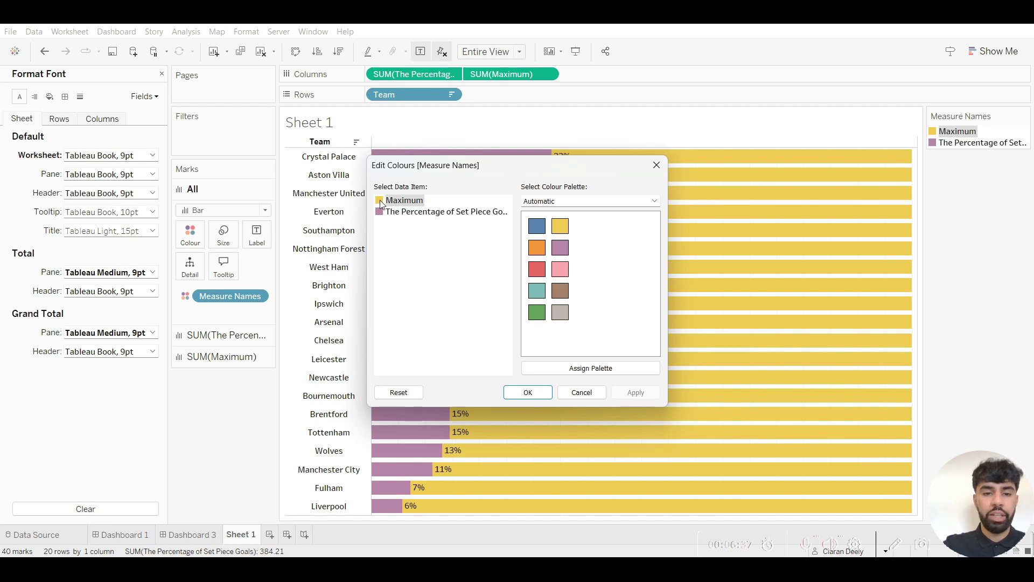
{"action": "double_click", "coordinate": [380, 200]}
{"action": "left_click_drag", "start_coordinate": [437, 166], "coordinate": [523, 160]}
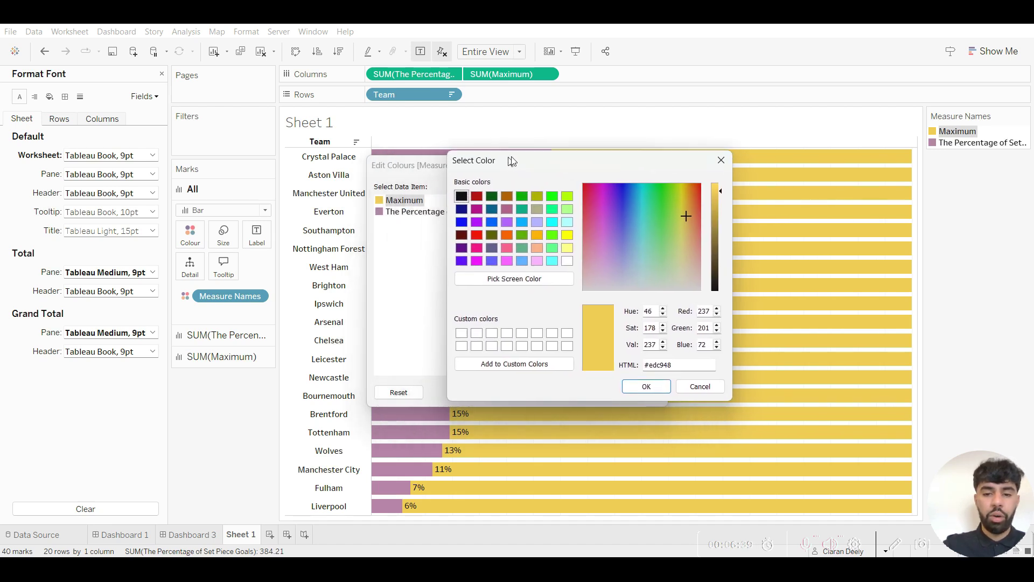
{"action": "left_click_drag", "start_coordinate": [683, 364], "coordinate": [666, 364]}
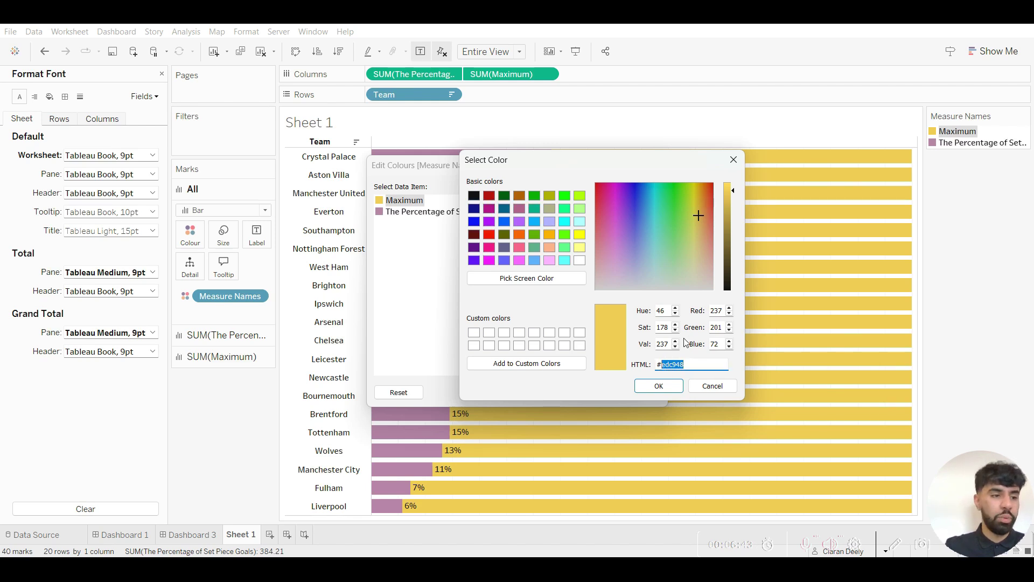
{"action": "type", "text": "415"}
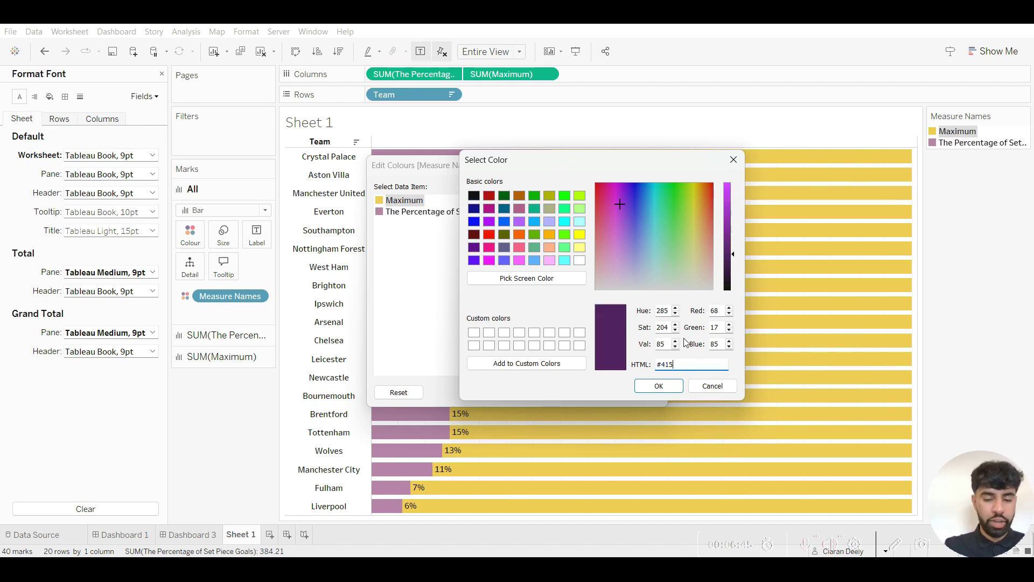
{"action": "type", "text": "a77"}
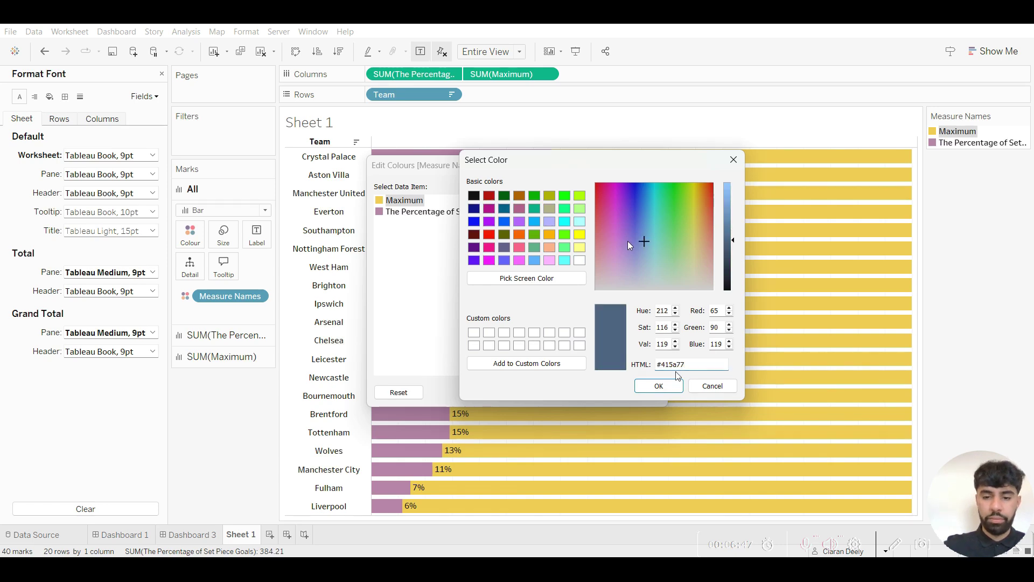
{"action": "key", "text": "Return"}
Give the percentage measure the blue-grey colour #778da9 and apply the new colours
{"action": "double_click", "coordinate": [381, 213]}
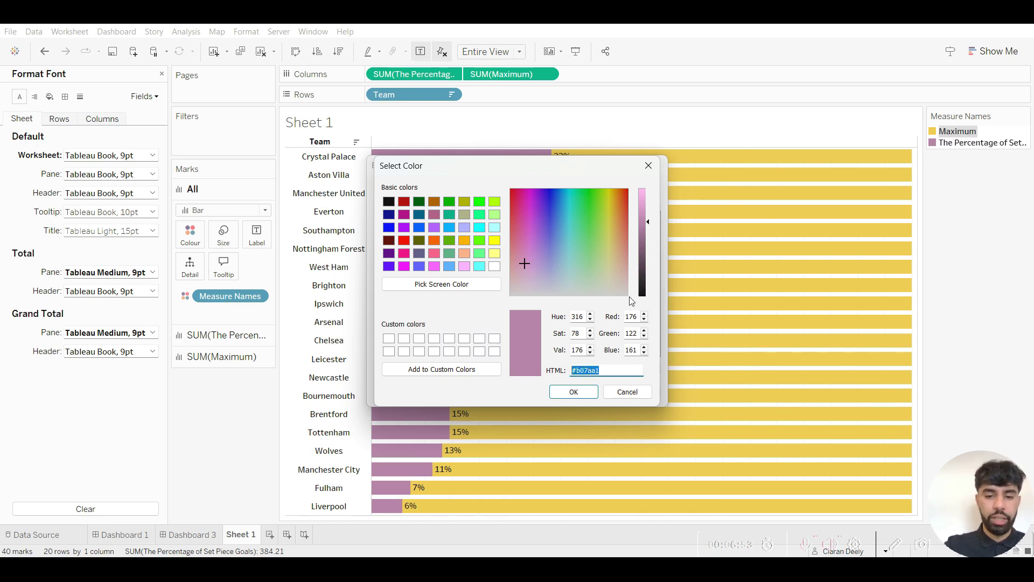
{"action": "key", "text": "Home"}
{"action": "key", "text": "Right"}
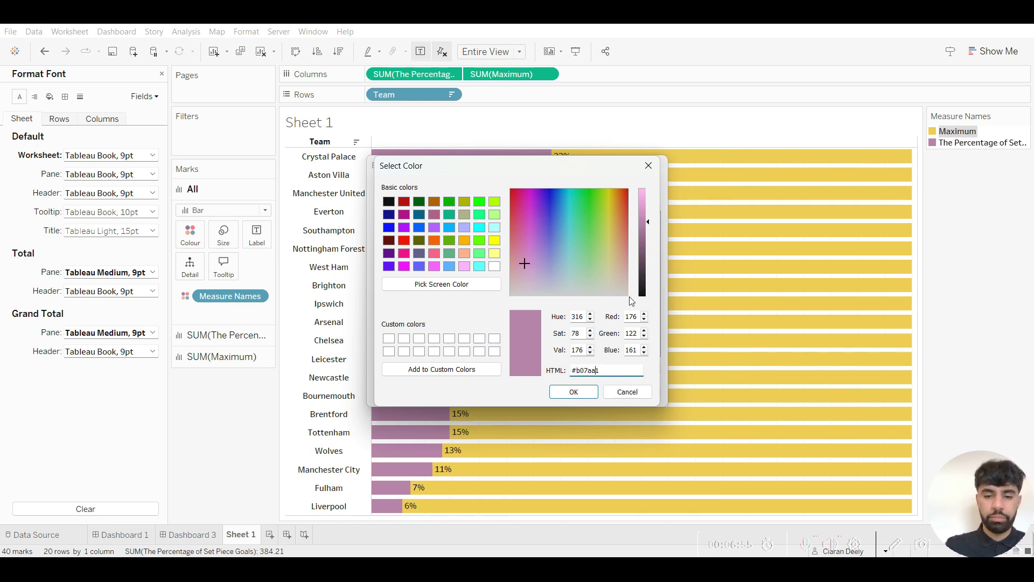
{"action": "key", "text": "BackSpace"}
{"action": "key", "text": "BackSpace"}
{"action": "key", "text": "BackSpace"}
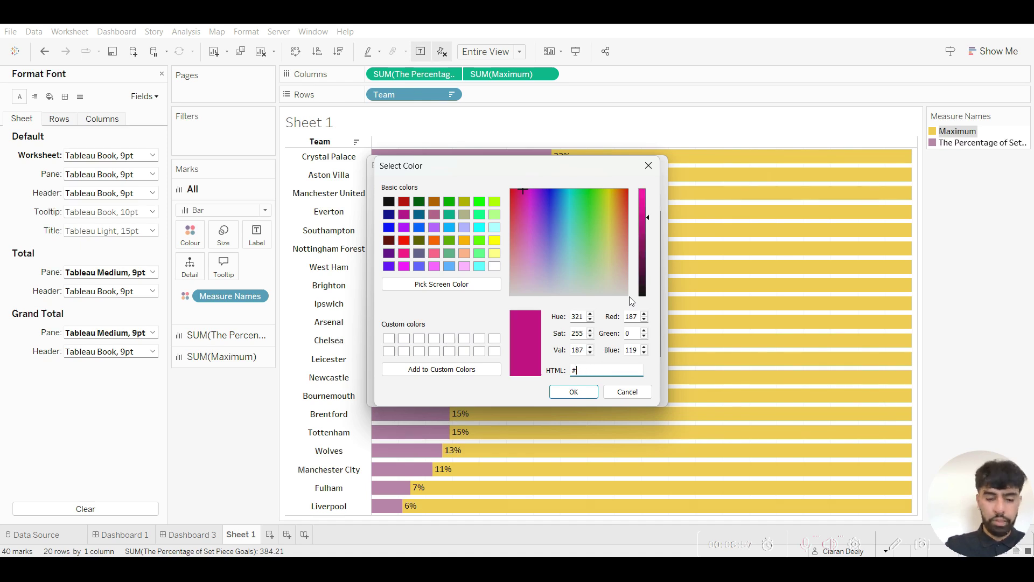
{"action": "type", "text": "778da9"}
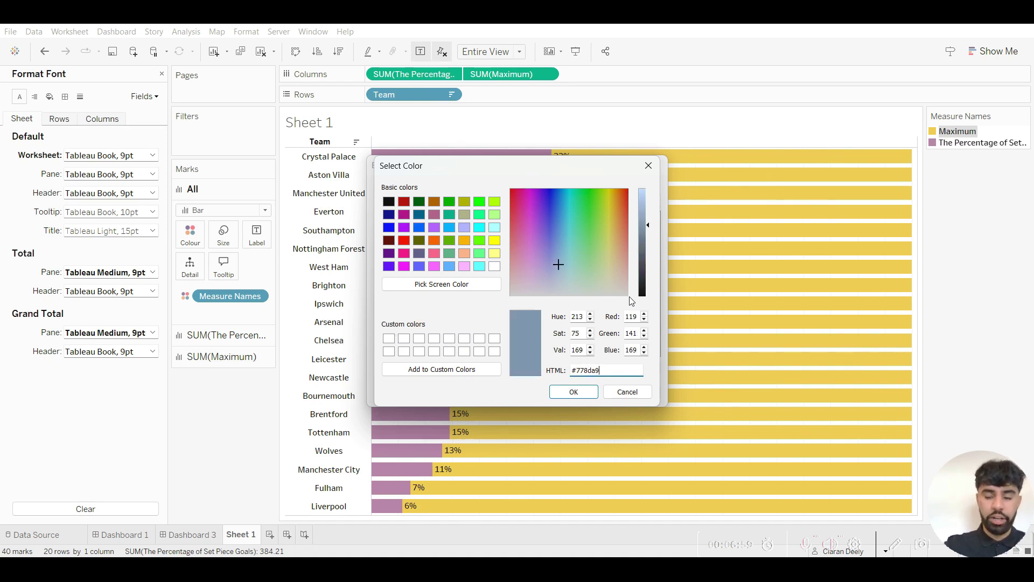
{"action": "left_click", "coordinate": [574, 392]}
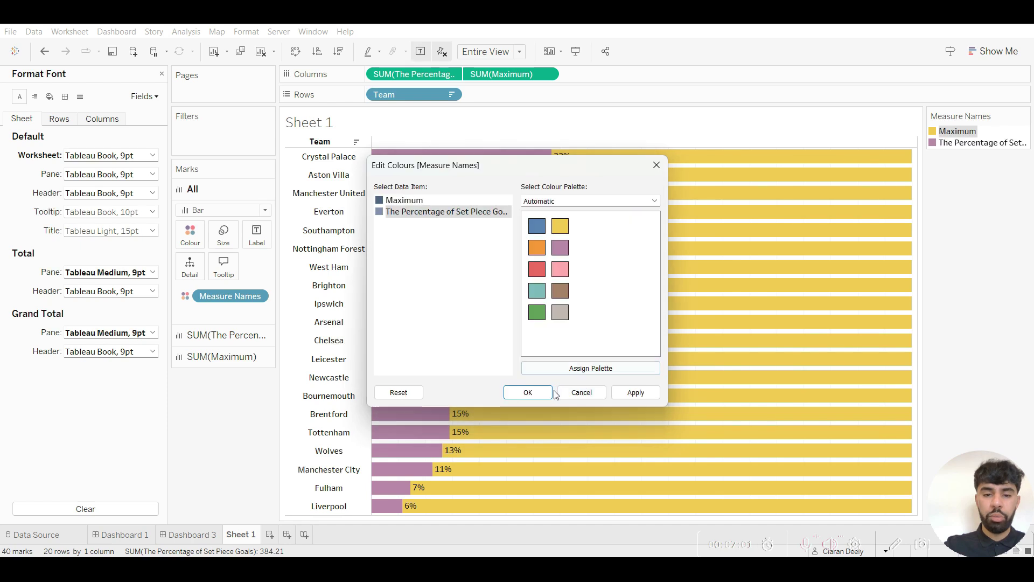
{"action": "left_click", "coordinate": [635, 392]}
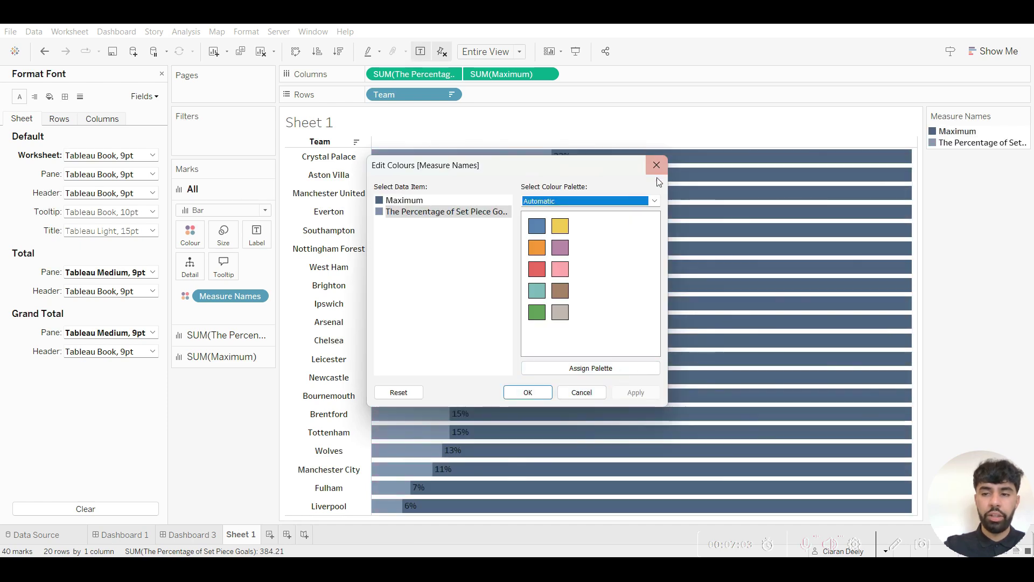
{"action": "left_click", "coordinate": [656, 166]}
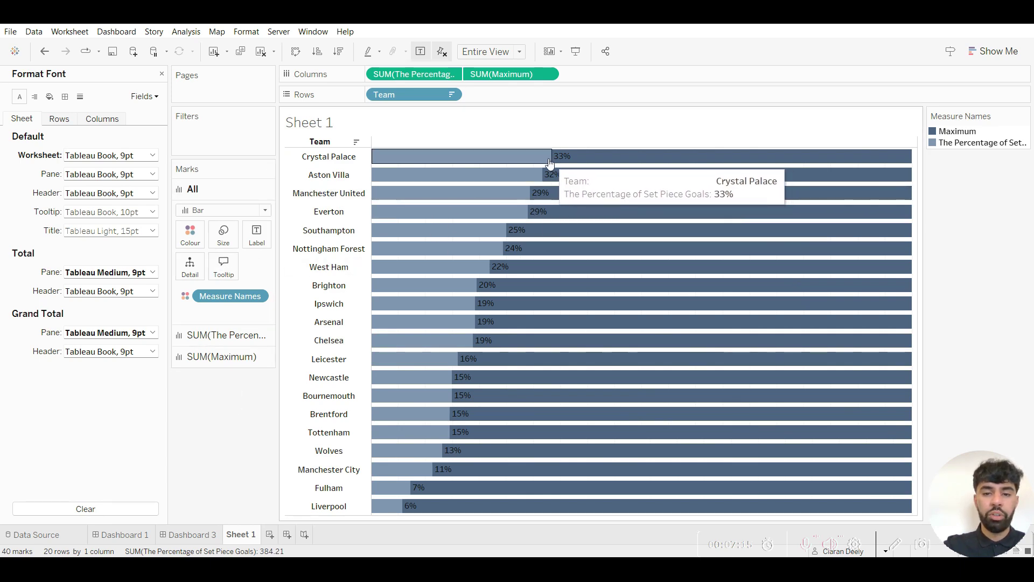
Give the bars black borders through the Colour settings on the Marks card
{"action": "left_click", "coordinate": [194, 237]}
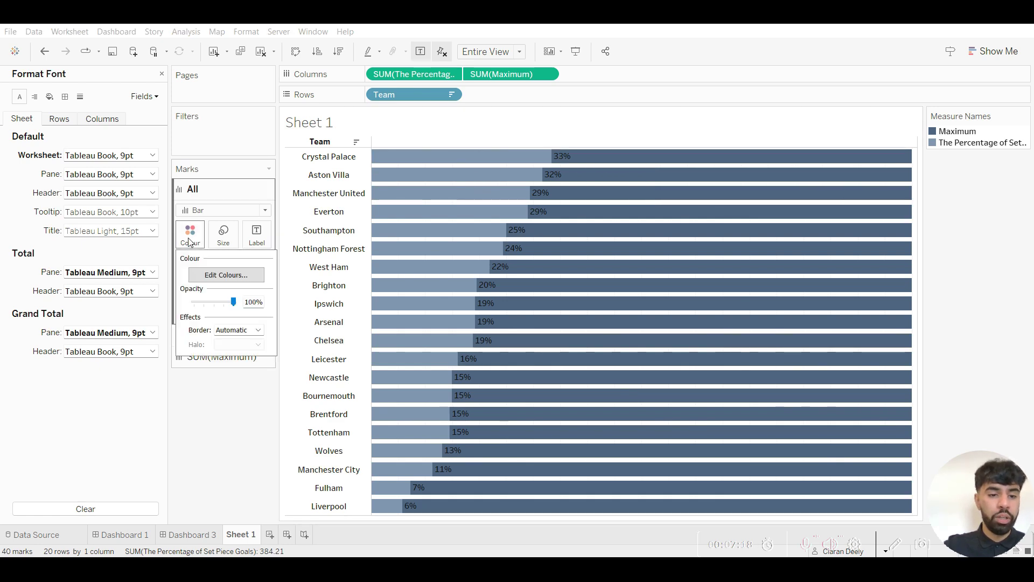
{"action": "left_click", "coordinate": [238, 330]}
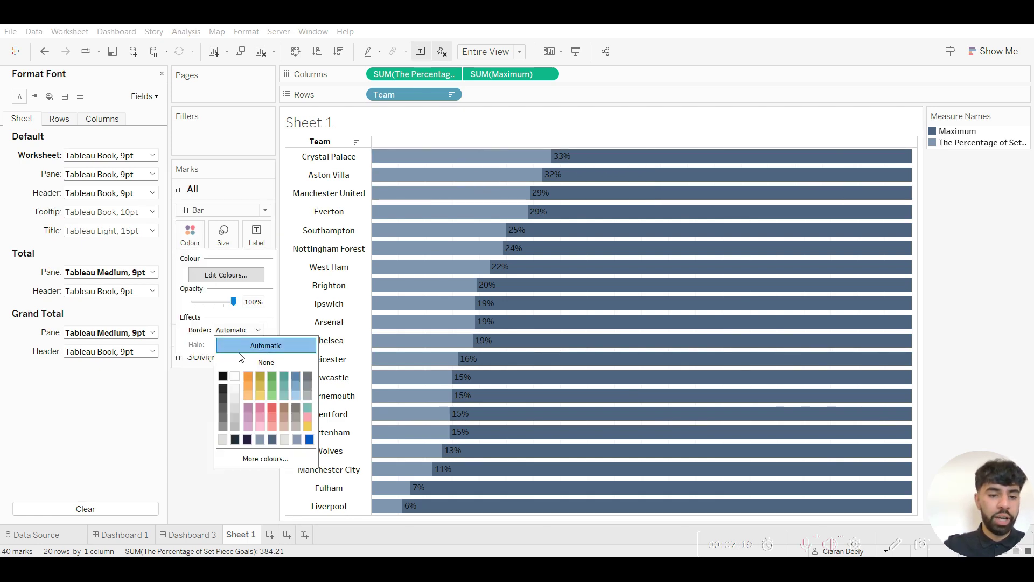
{"action": "left_click", "coordinate": [223, 376]}
{"action": "left_click", "coordinate": [183, 389]}
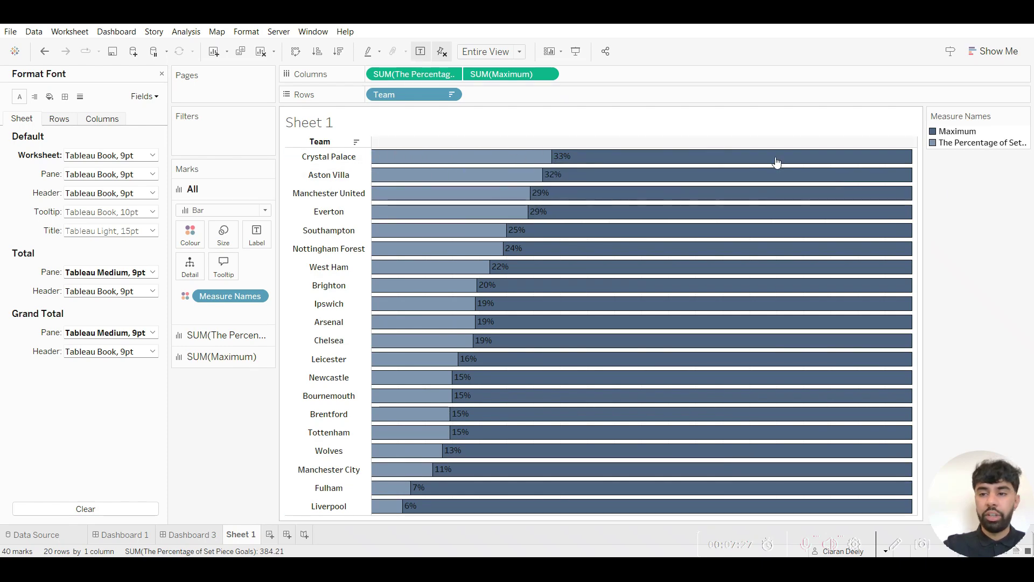
Hide the Measure Names colour legend card
{"action": "mouse_move", "coordinate": [1027, 119]}
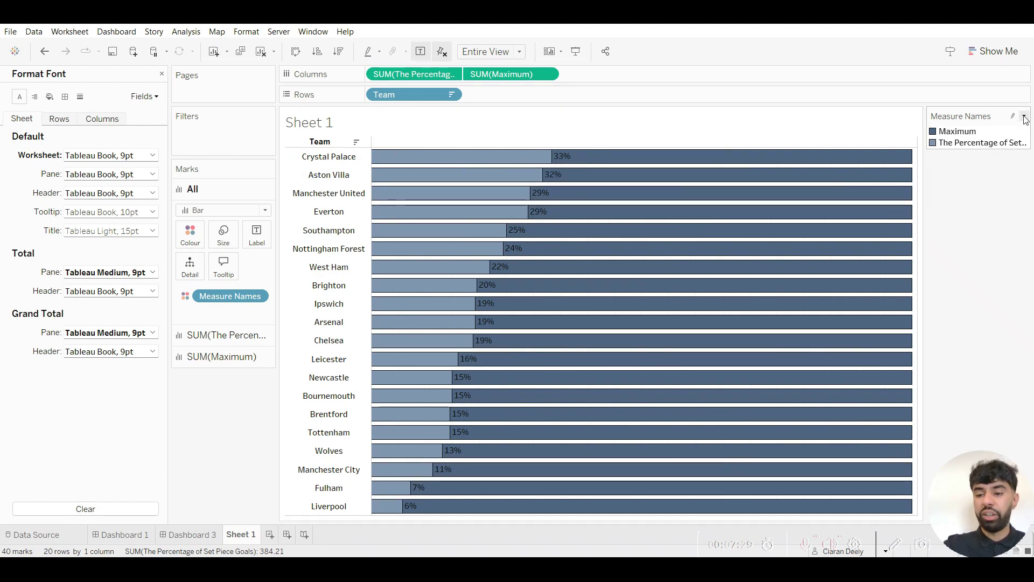
{"action": "left_click", "coordinate": [1025, 117]}
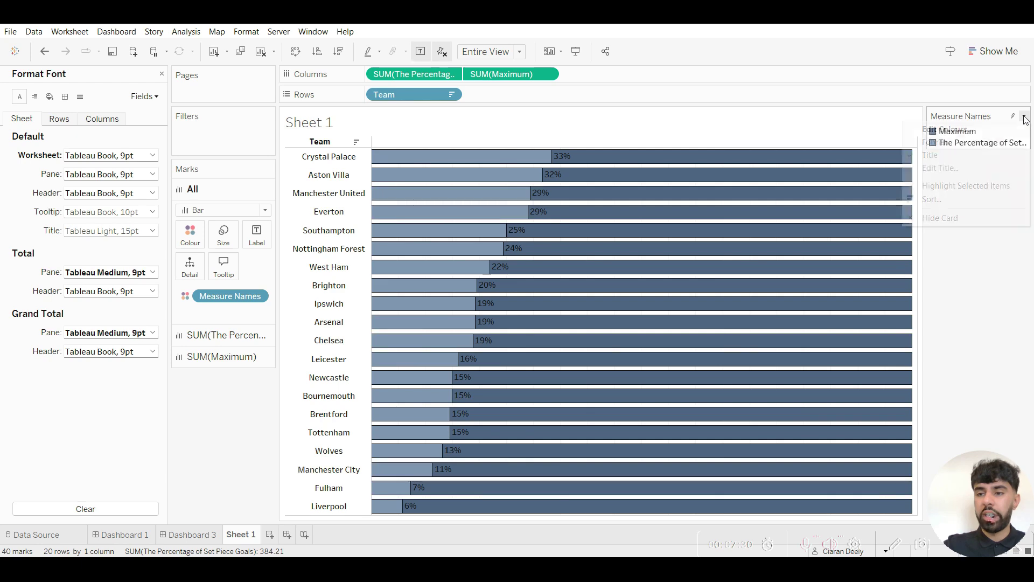
{"action": "left_click", "coordinate": [978, 220]}
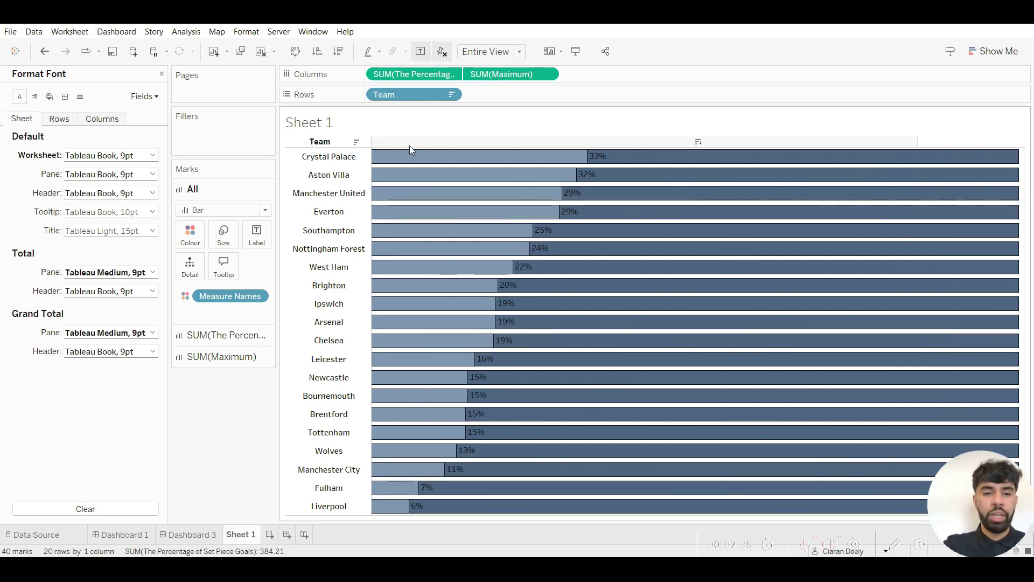
Replace the sheet title with 'The Percentage of Set Piece Goals In Comparison to Total Goals Scored Across Premier League Teams'
{"action": "double_click", "coordinate": [351, 123]}
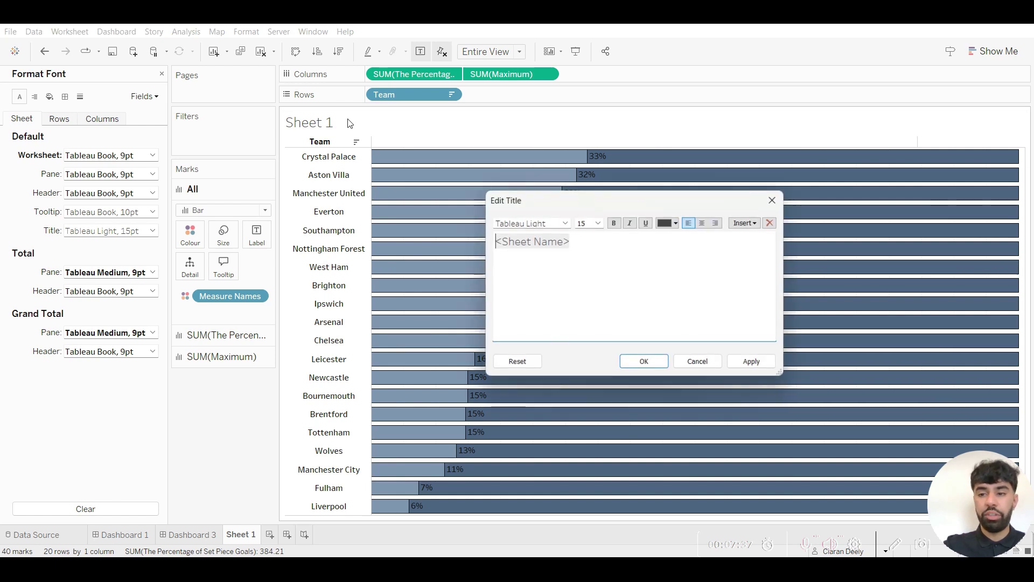
{"action": "key", "text": "ctrl+a"}
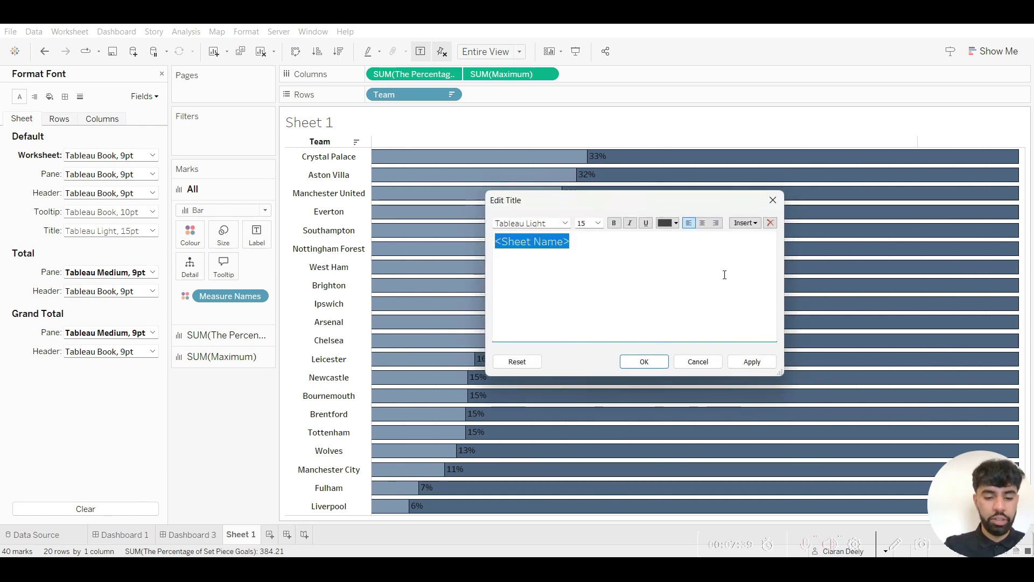
{"action": "type", "text": "The N"}
{"action": "key", "text": "BackSpace"}
{"action": "key", "text": "BackSpace"}
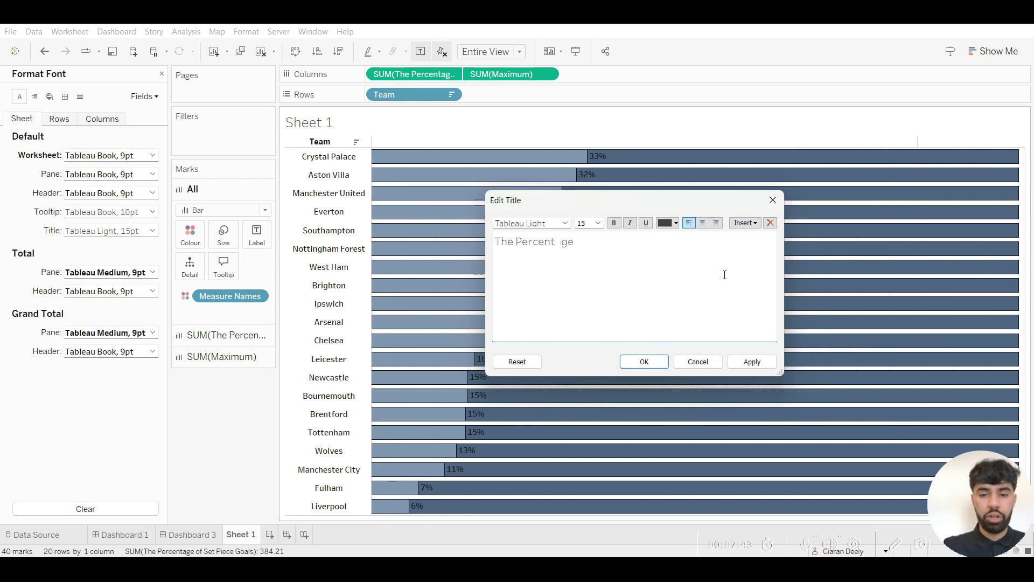
{"action": "type", "text": "Percentage of Set Piece G"}
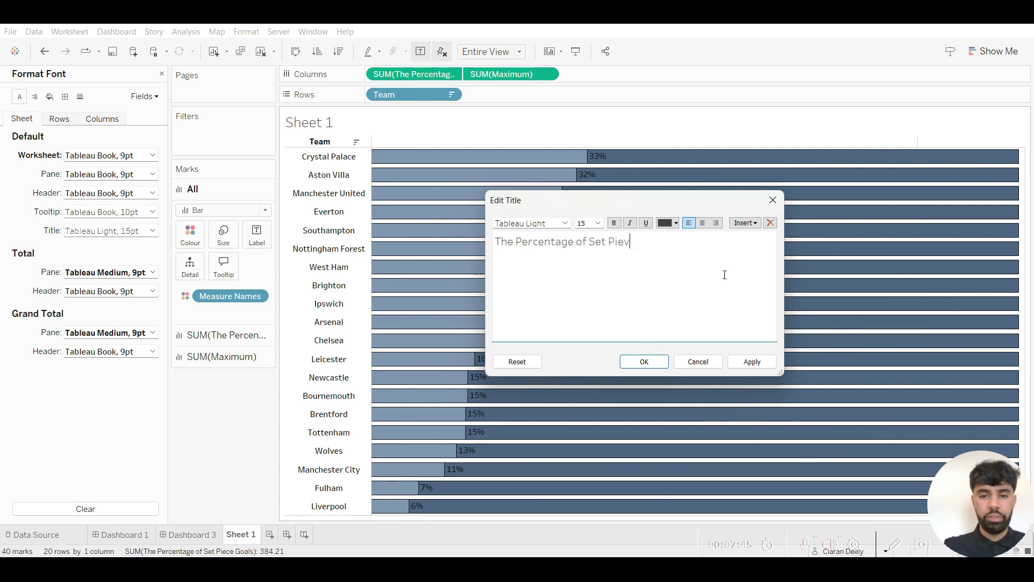
{"action": "type", "text": "oal"}
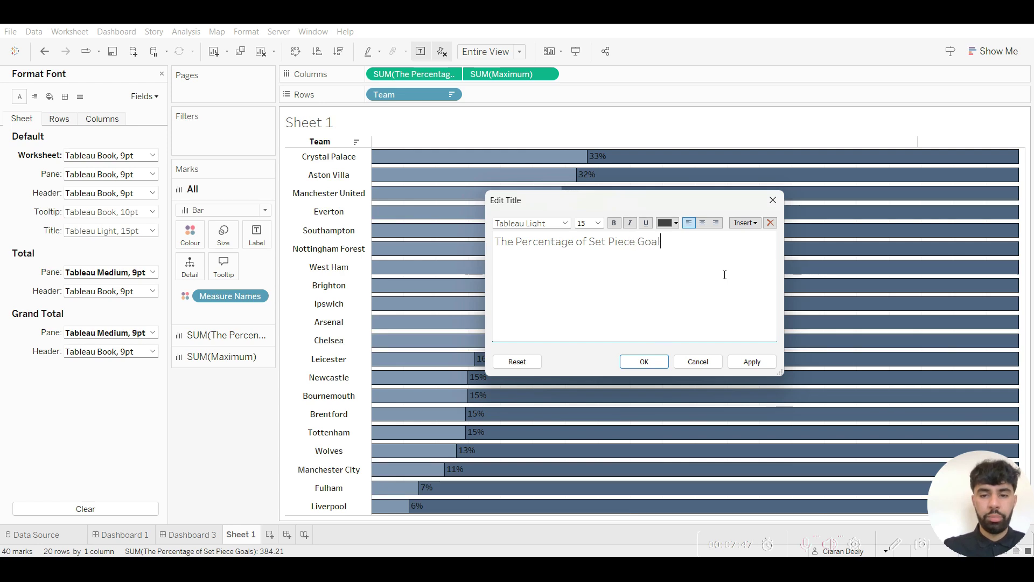
{"action": "type", "text": "s In C"}
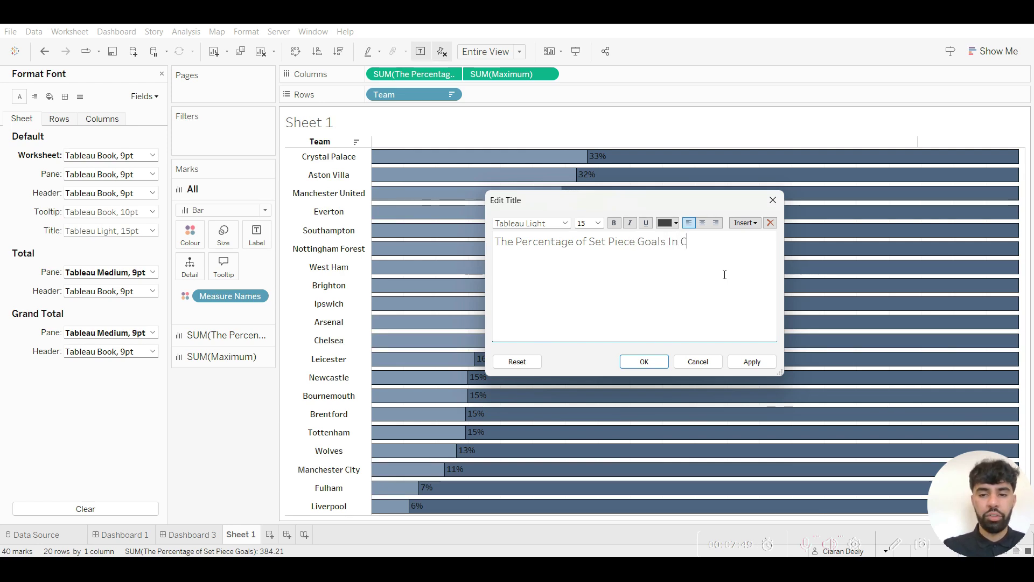
{"action": "type", "text": "omparison to T"}
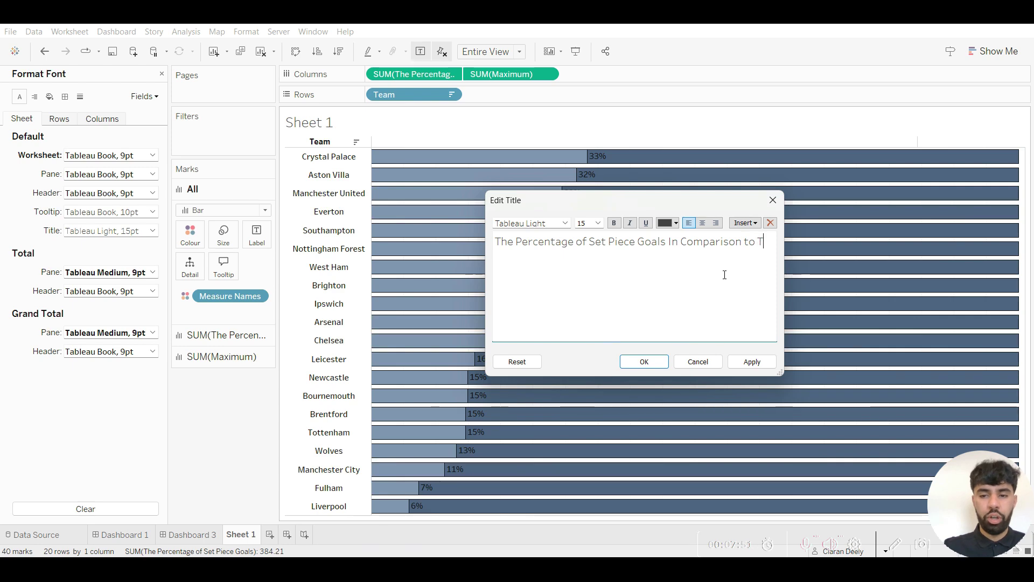
{"action": "type", "text": "otal Goals "}
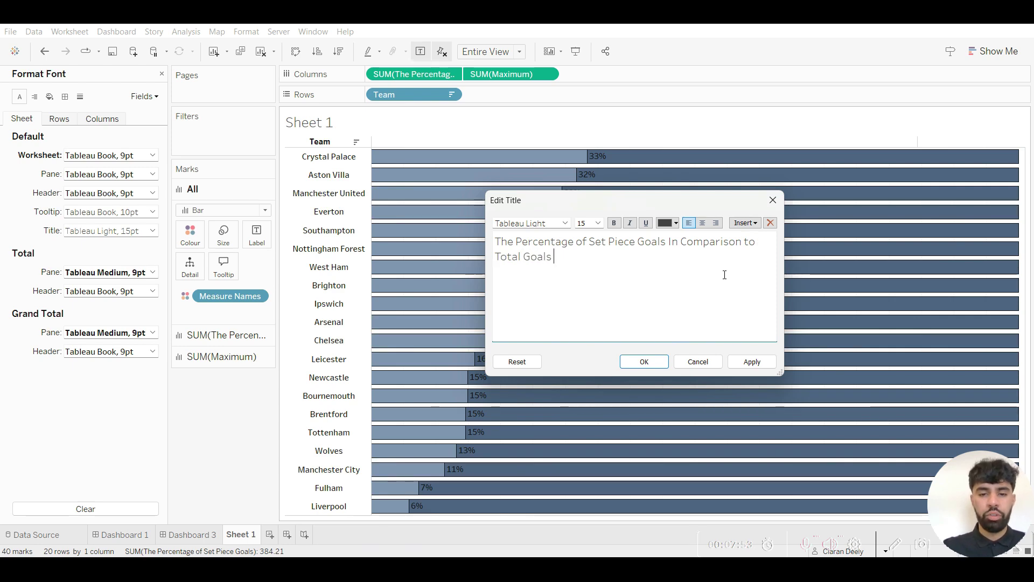
{"action": "type", "text": "Scored Acr"}
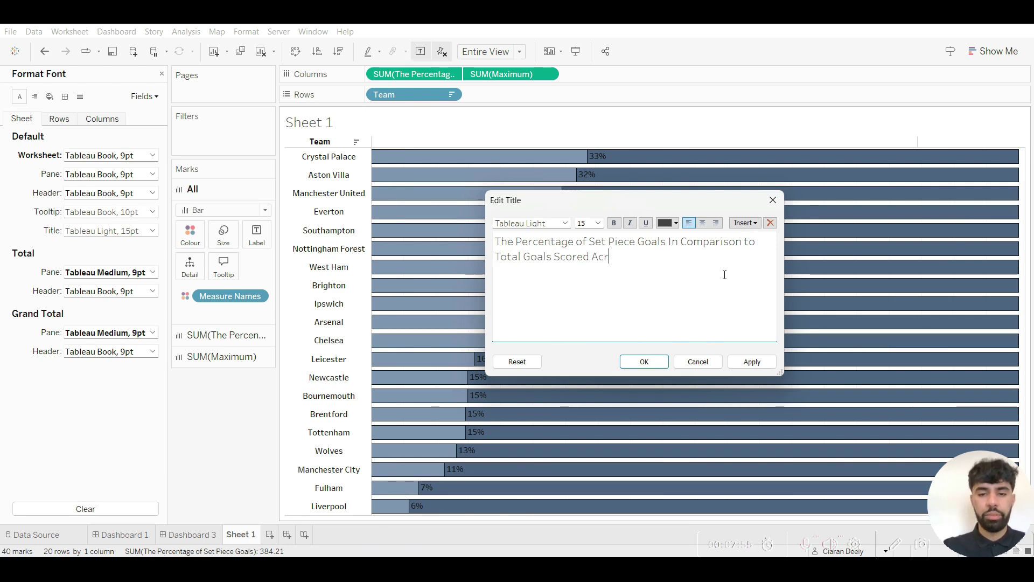
{"action": "type", "text": "oss Premier L"}
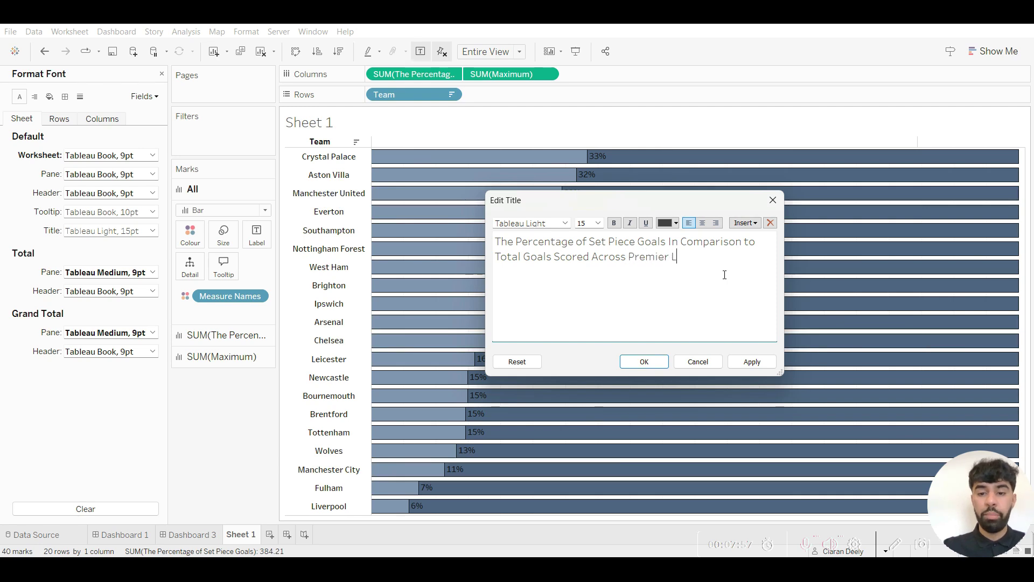
{"action": "type", "text": "eague T"}
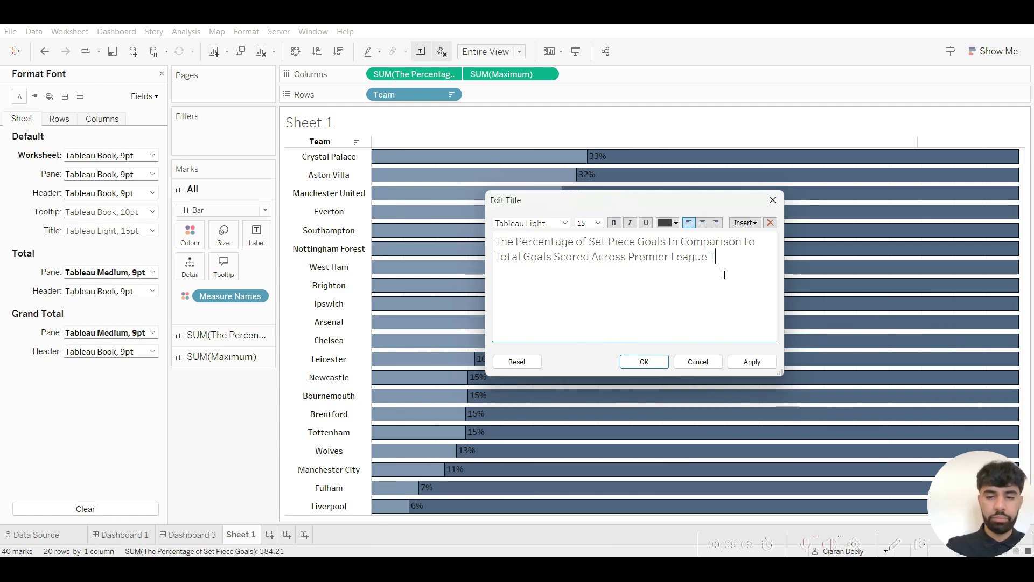
{"action": "type", "text": "e\\ma"}
{"action": "key", "text": "BackSpace"}
{"action": "key", "text": "BackSpace"}
{"action": "key", "text": "BackSpace"}
{"action": "type", "text": "AM"}
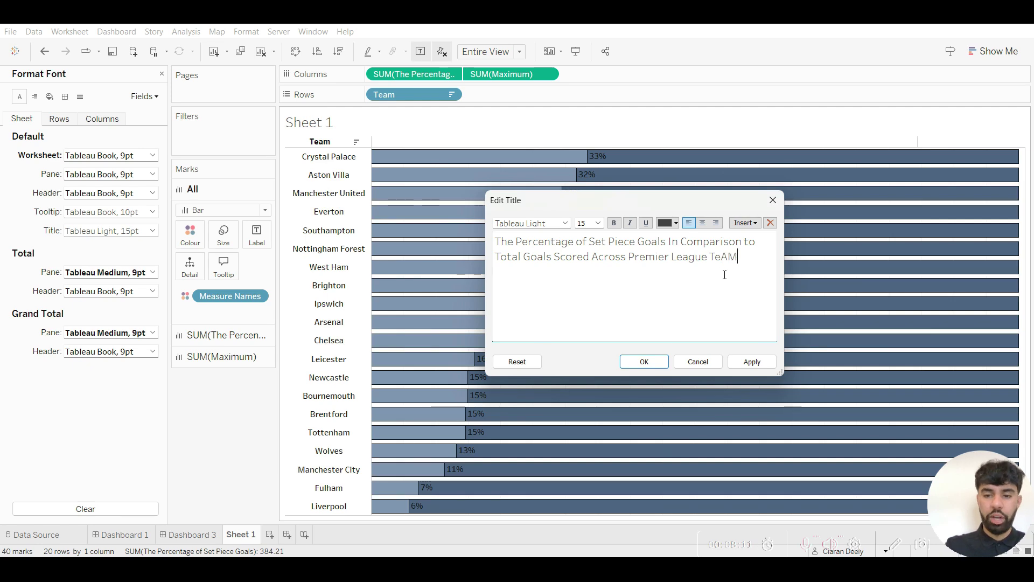
{"action": "key", "text": "BackSpace"}
{"action": "key", "text": "BackSpace"}
{"action": "type", "text": "ams"}
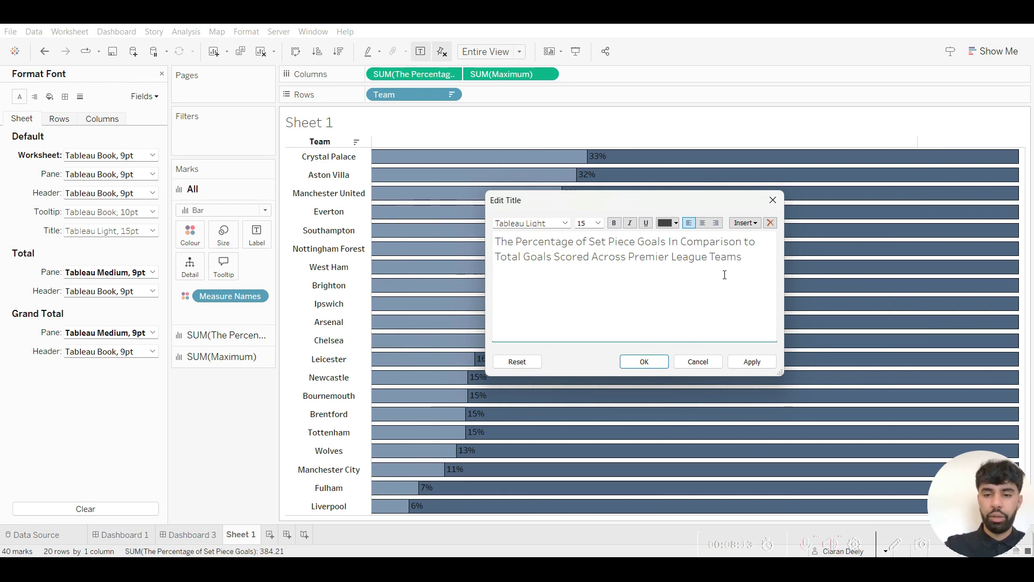
{"action": "left_click_drag", "start_coordinate": [744, 257], "coordinate": [494, 239]}
Format the whole title as bold, black, centred, size 18 text and confirm it
{"action": "left_click", "coordinate": [663, 270]}
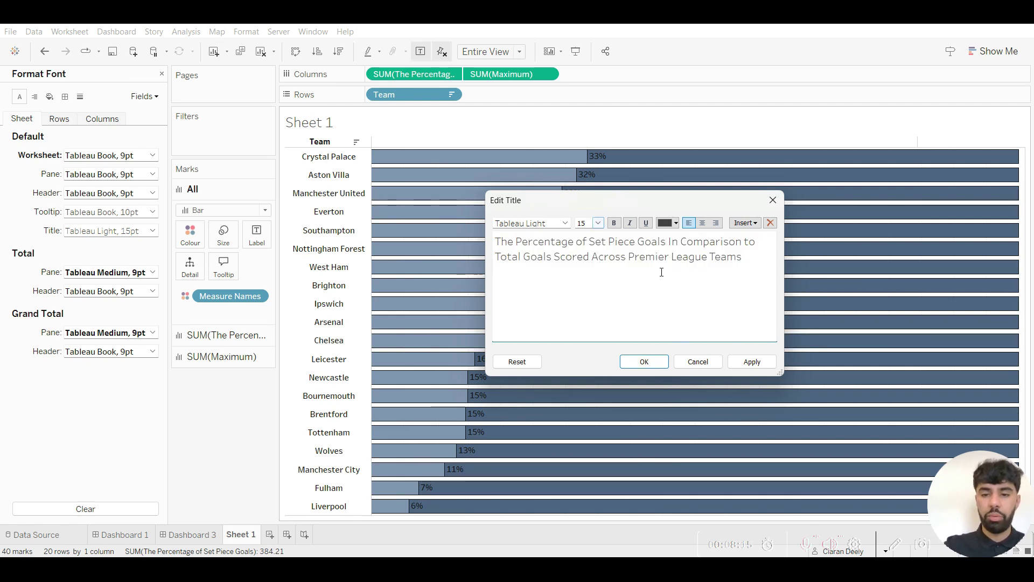
{"action": "left_click_drag", "start_coordinate": [743, 257], "coordinate": [625, 208]}
{"action": "left_click", "coordinate": [613, 222]}
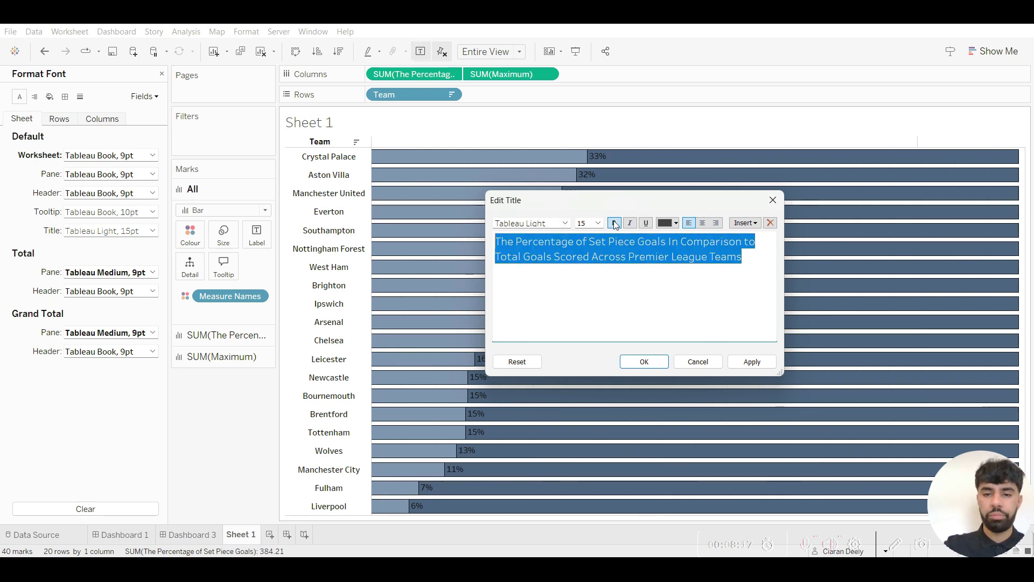
{"action": "left_click", "coordinate": [675, 222]}
{"action": "left_click", "coordinate": [666, 235]}
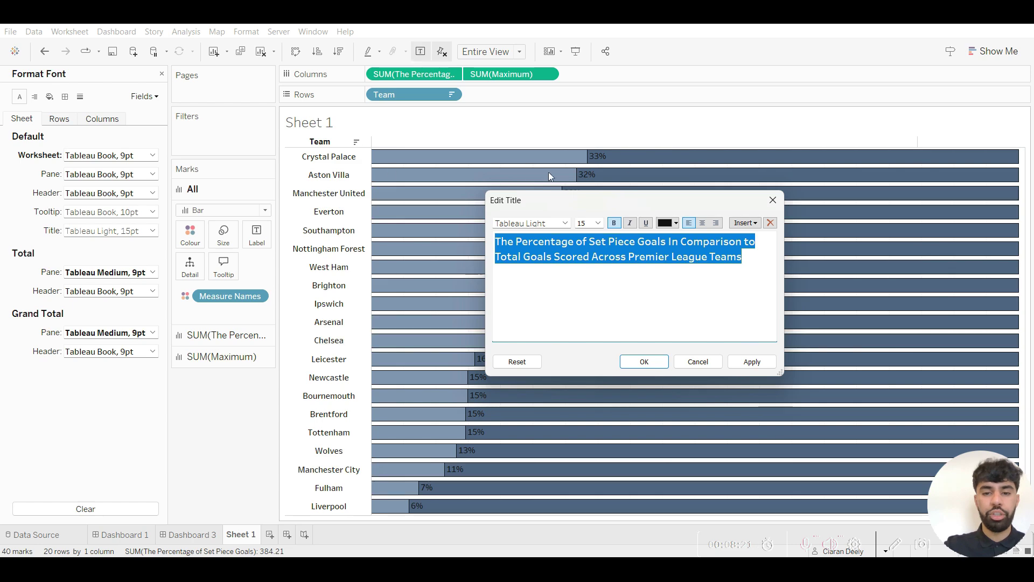
{"action": "left_click", "coordinate": [701, 224]}
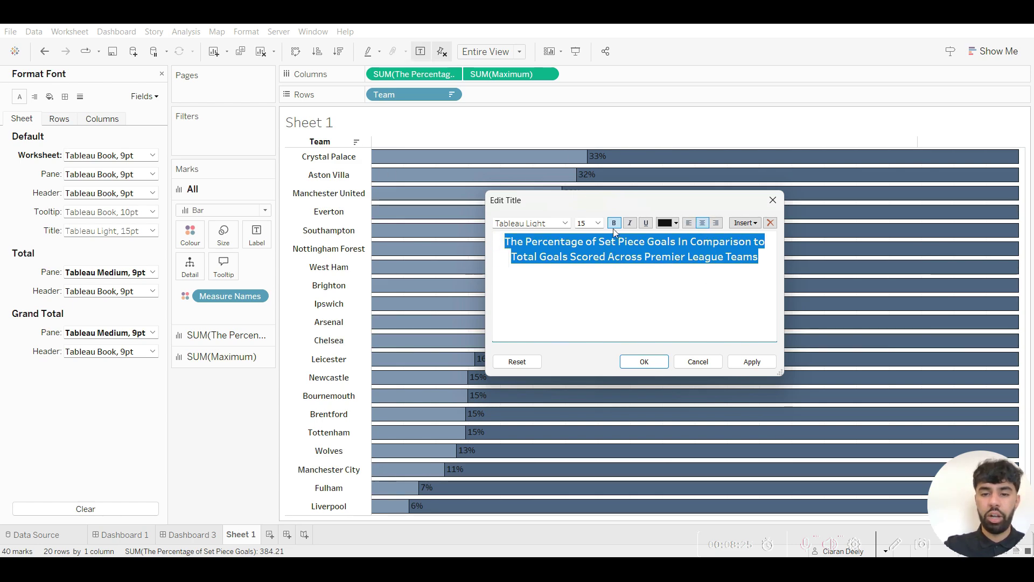
{"action": "left_click", "coordinate": [598, 223]}
{"action": "left_click", "coordinate": [590, 302]}
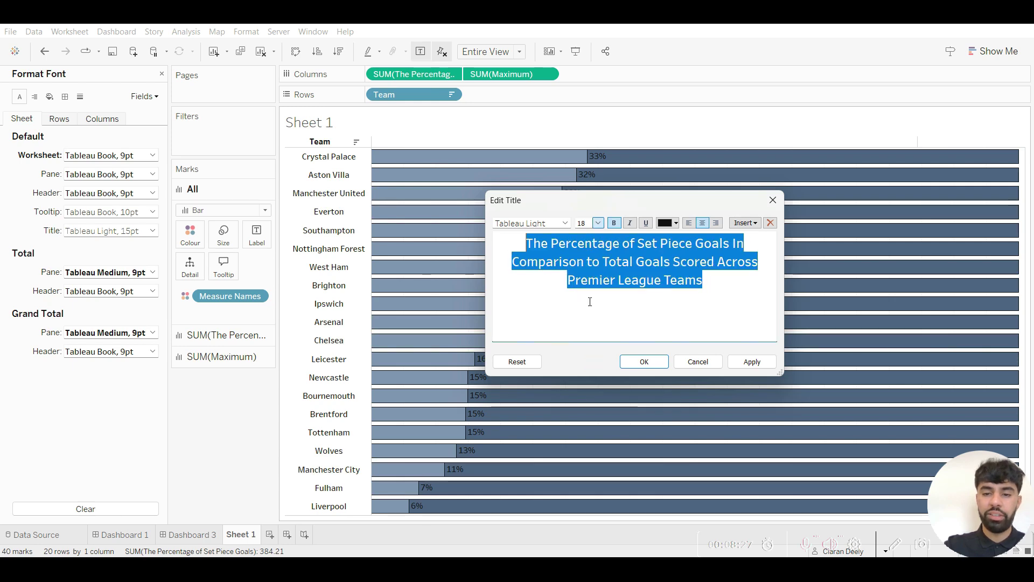
{"action": "left_click", "coordinate": [644, 362]}
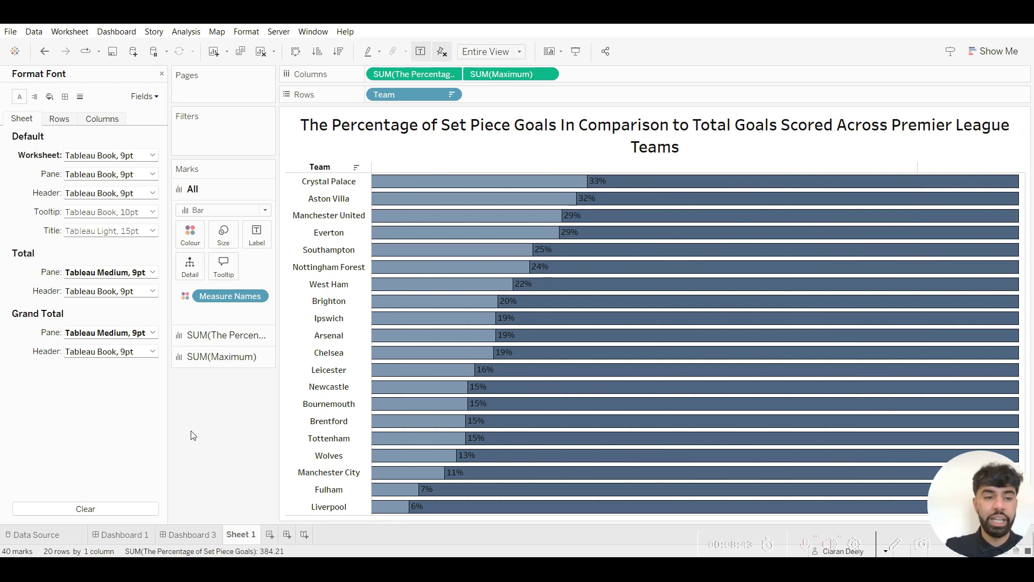
Close the Format Font pane to bring back the Data pane
{"action": "left_click", "coordinate": [161, 74]}
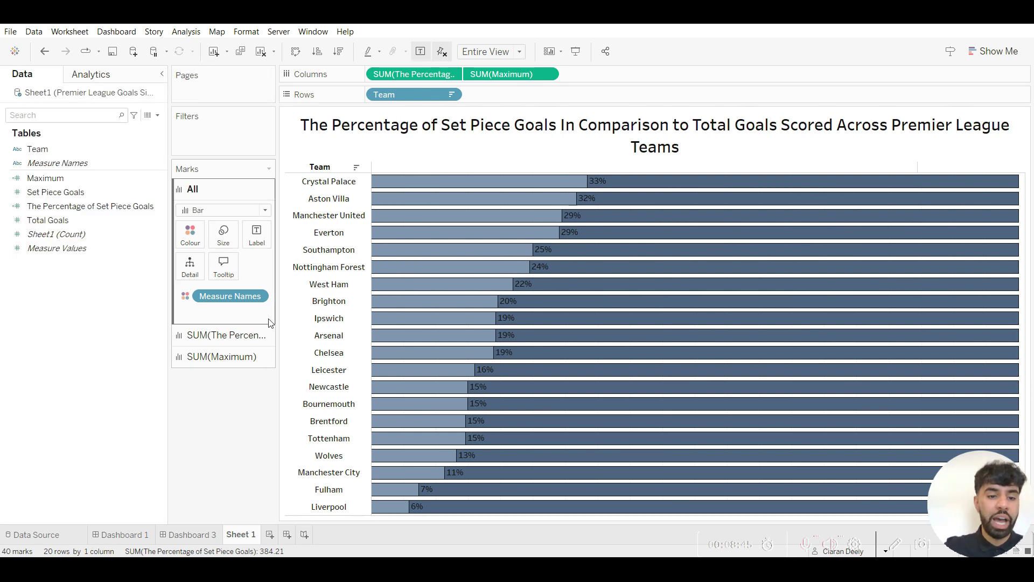